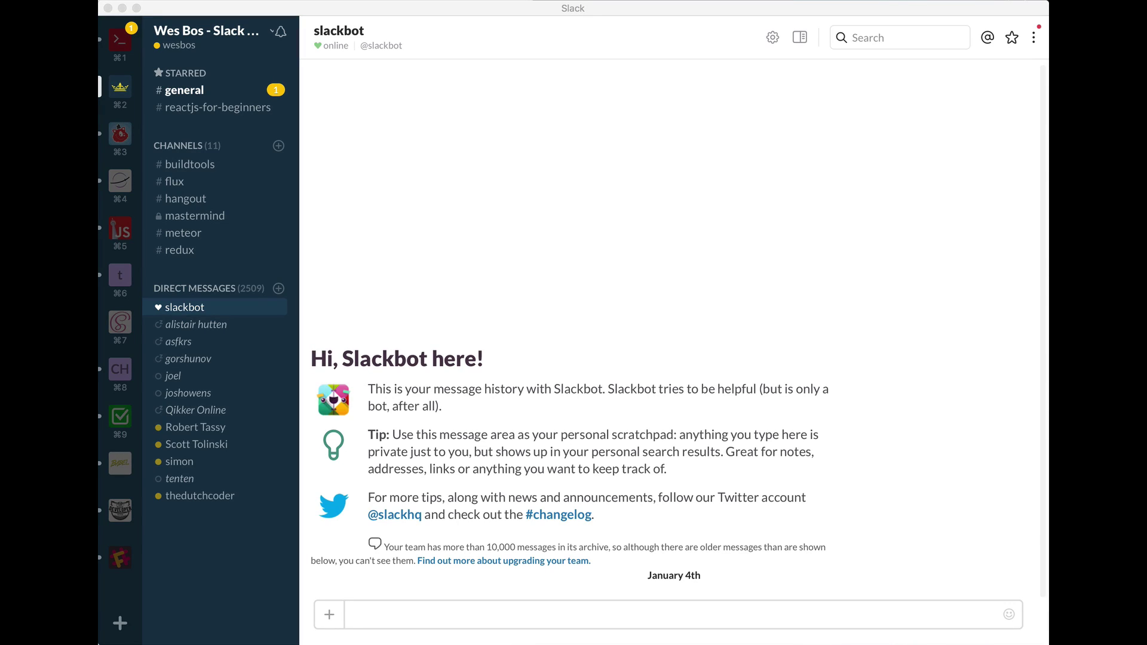
Focus the empty message box in the Slackbot direct message.
left_click(535, 616)
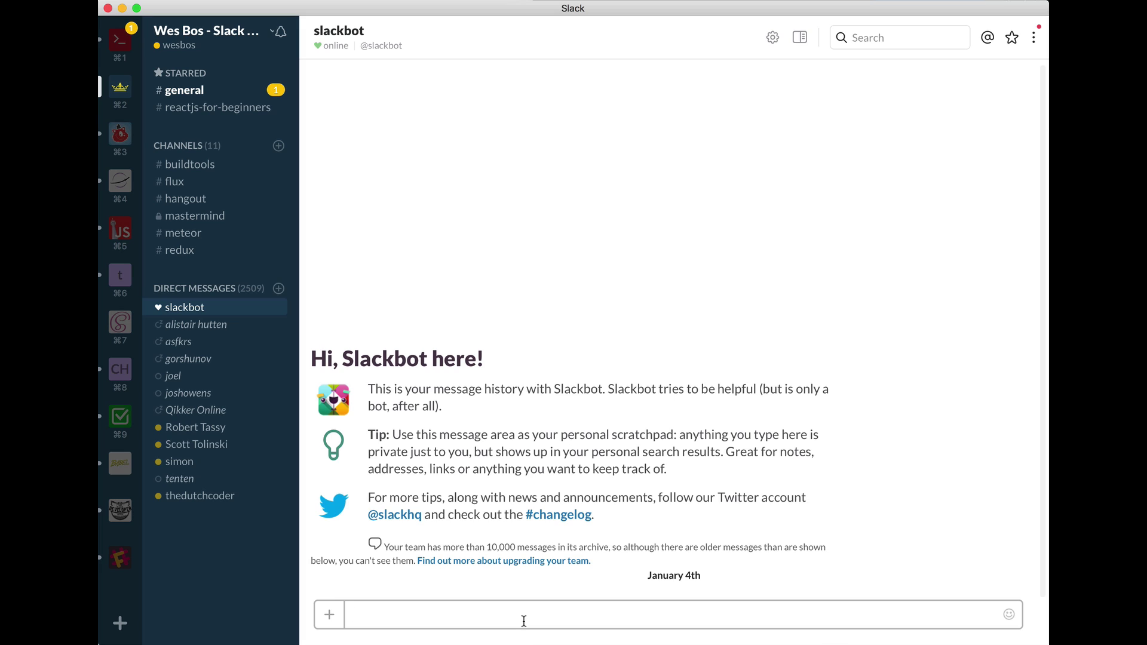
Send 'did you try `var x = 100`' as inline code, then post the pasted app.listen code inside ``` fences.
type("did you try `var x = 100`")
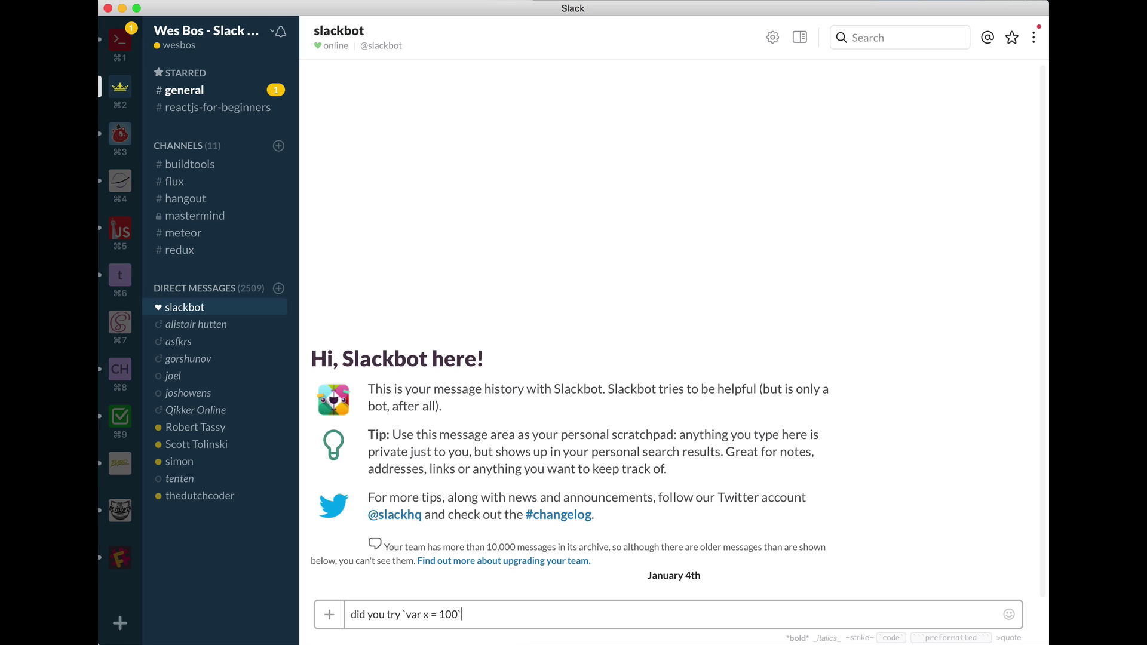
key("Return")
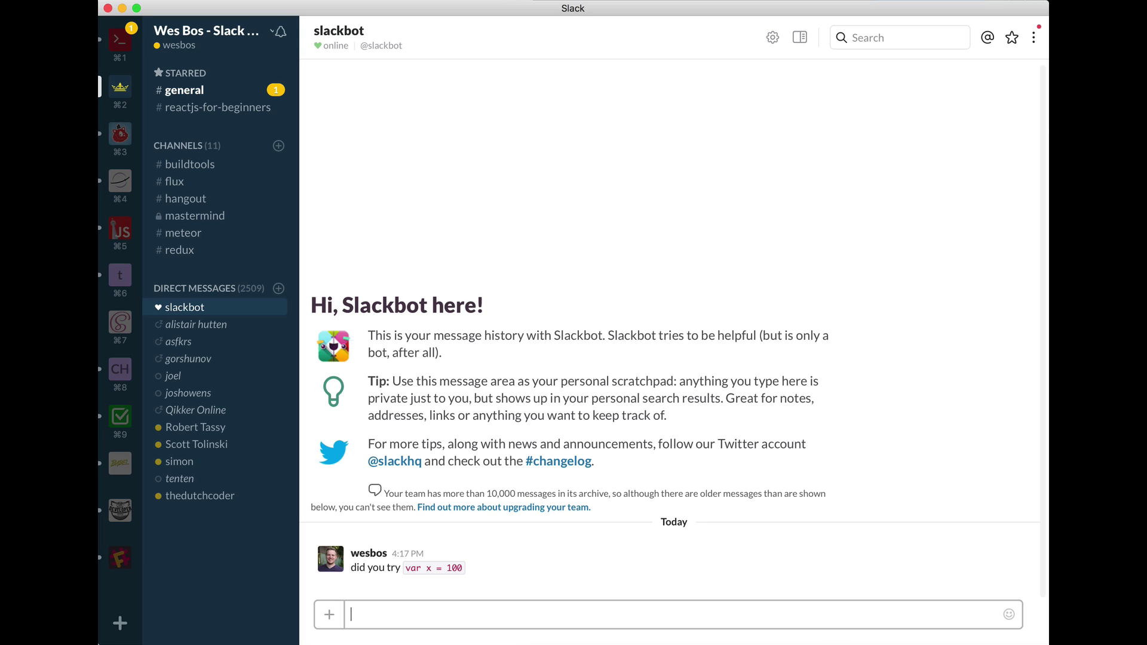
type("```")
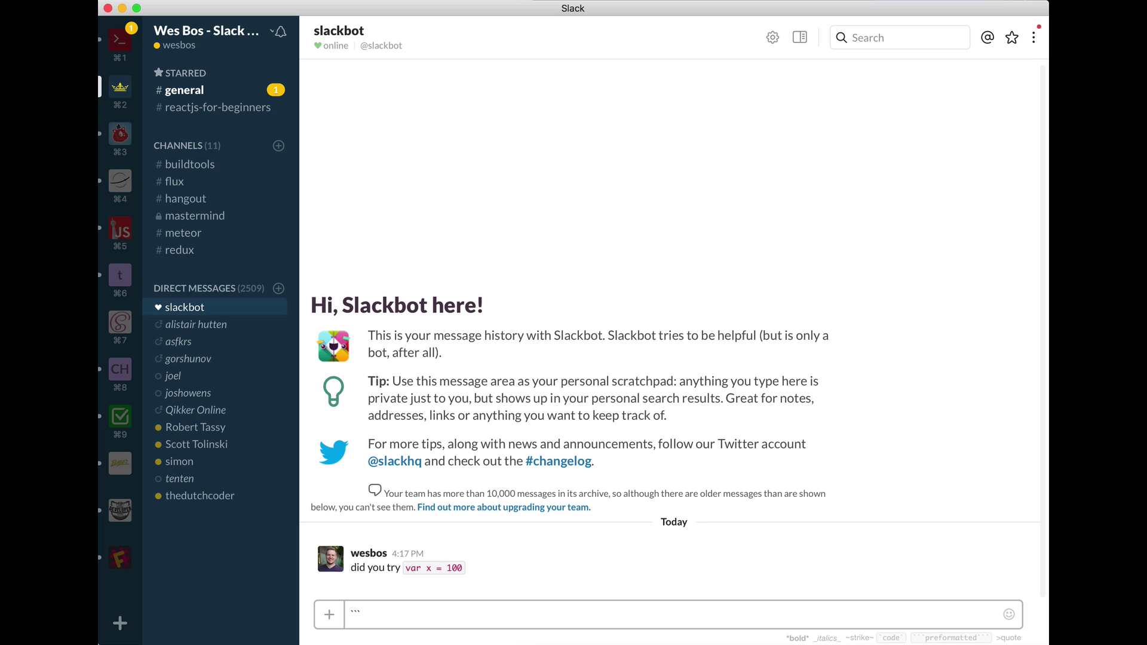
key("shift+Return")
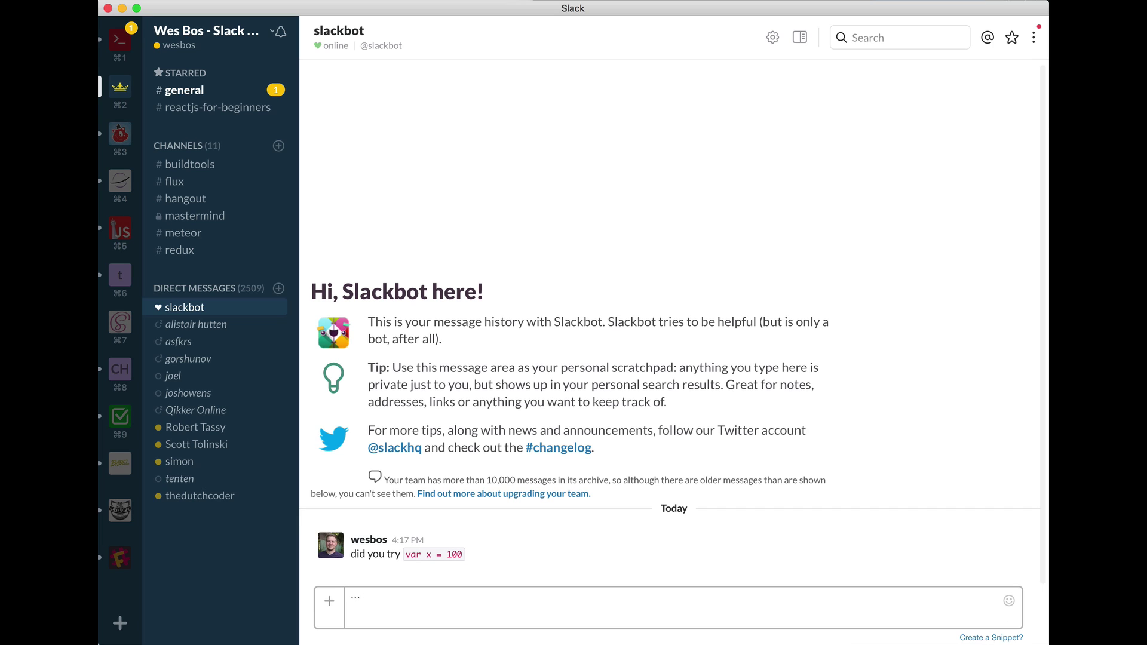
key("super+v")
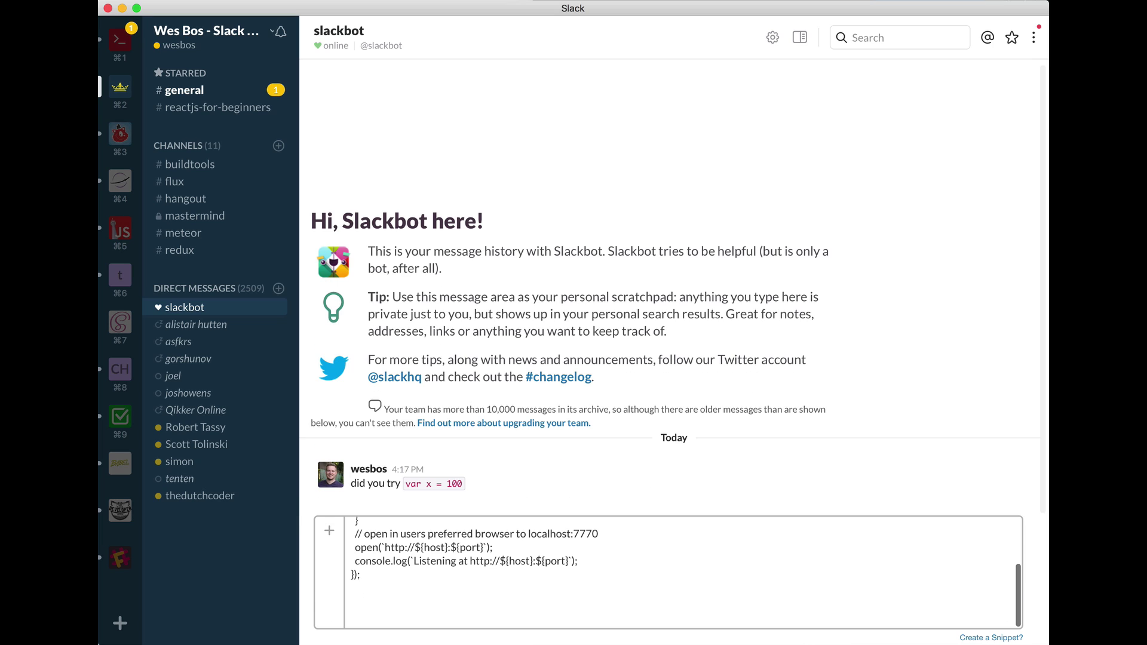
type("``")
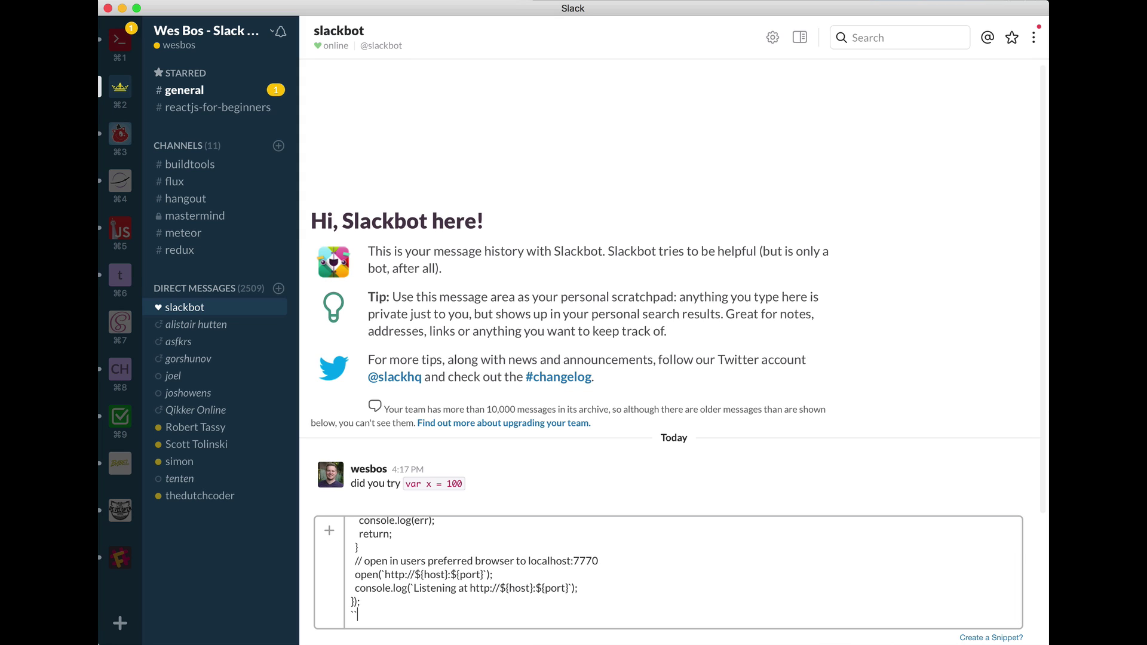
type("`")
key("Return")
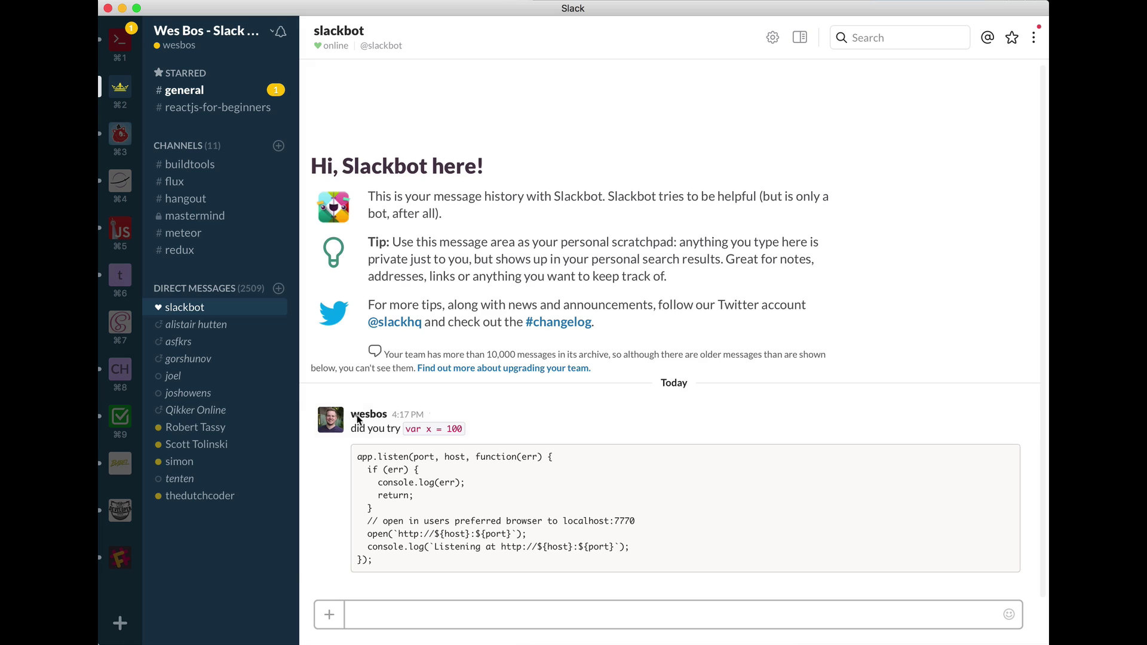
left_click_drag(357, 457, 481, 565)
key("super+c")
left_click(481, 565)
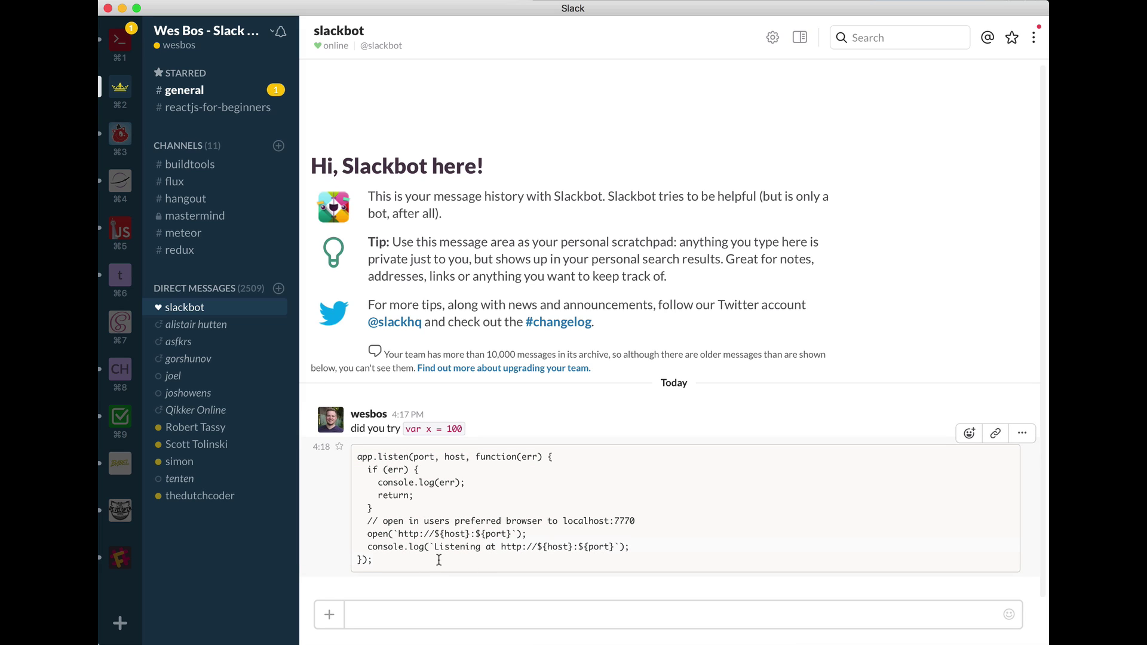
left_click(410, 617)
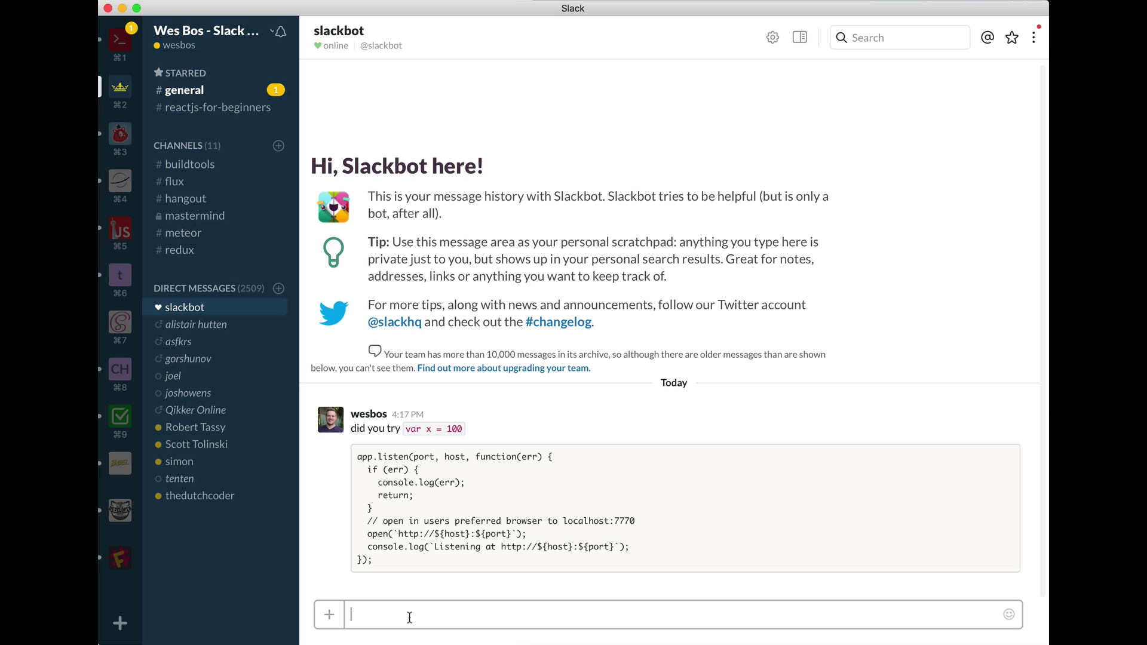
Turn the pasted app.listen code into a JavaScript/JSON snippet titled 'Bad code' and post it.
key("super+v")
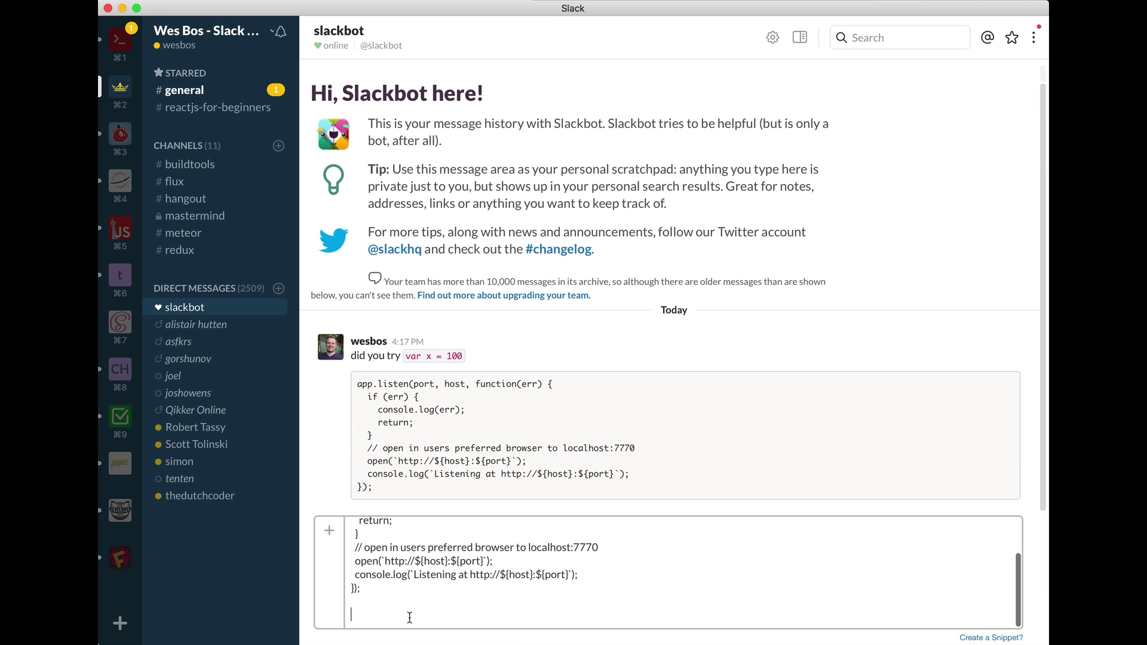
key("super+shift+Return")
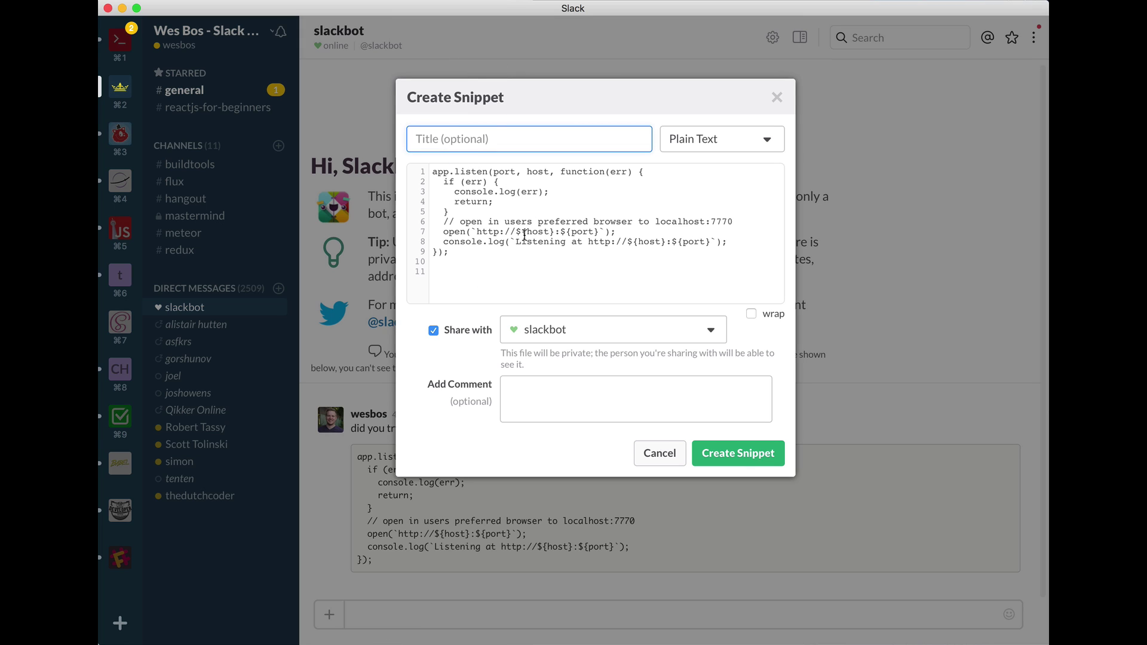
left_click_drag(476, 252, 660, 281)
left_click(652, 287)
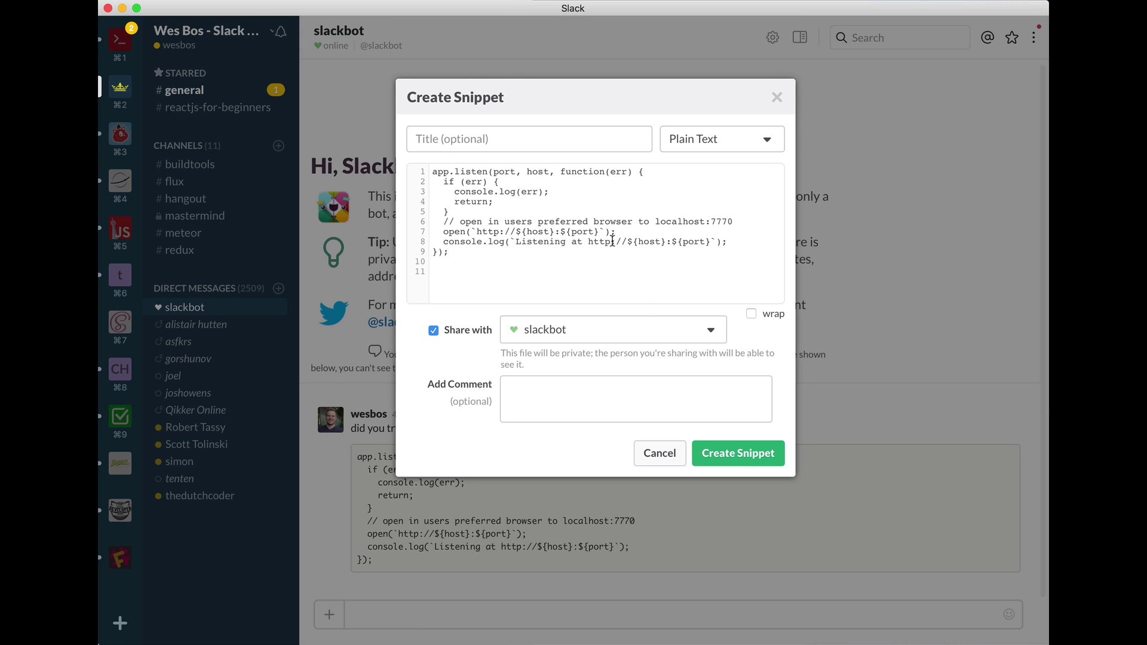
left_click(745, 142)
left_click(737, 147)
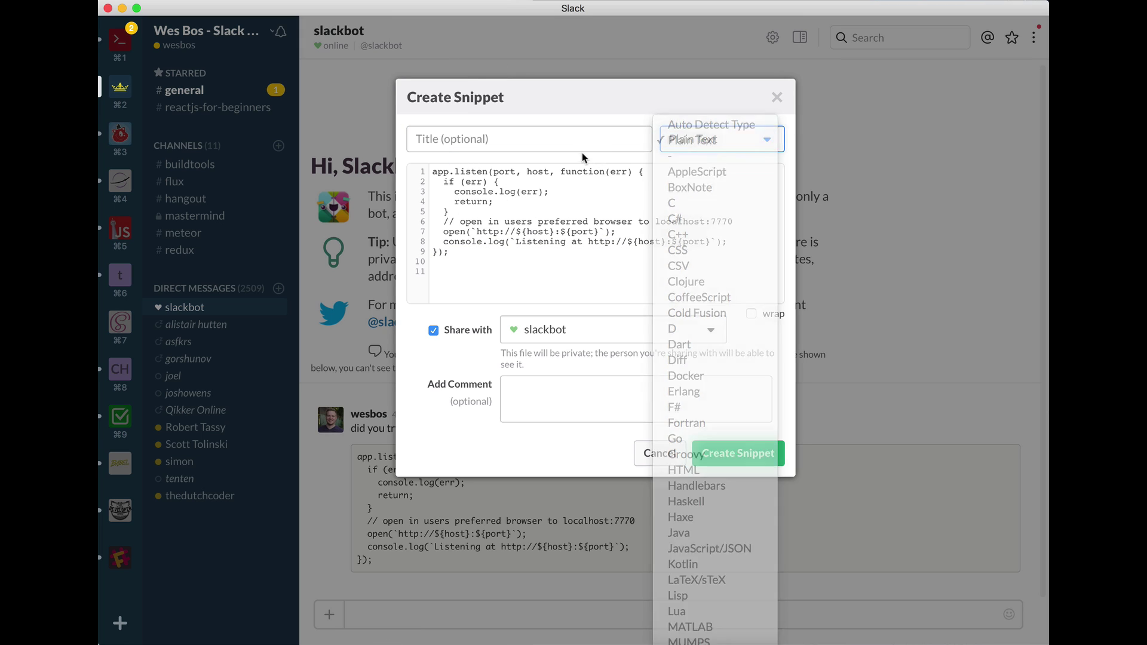
left_click(736, 144)
key("j")
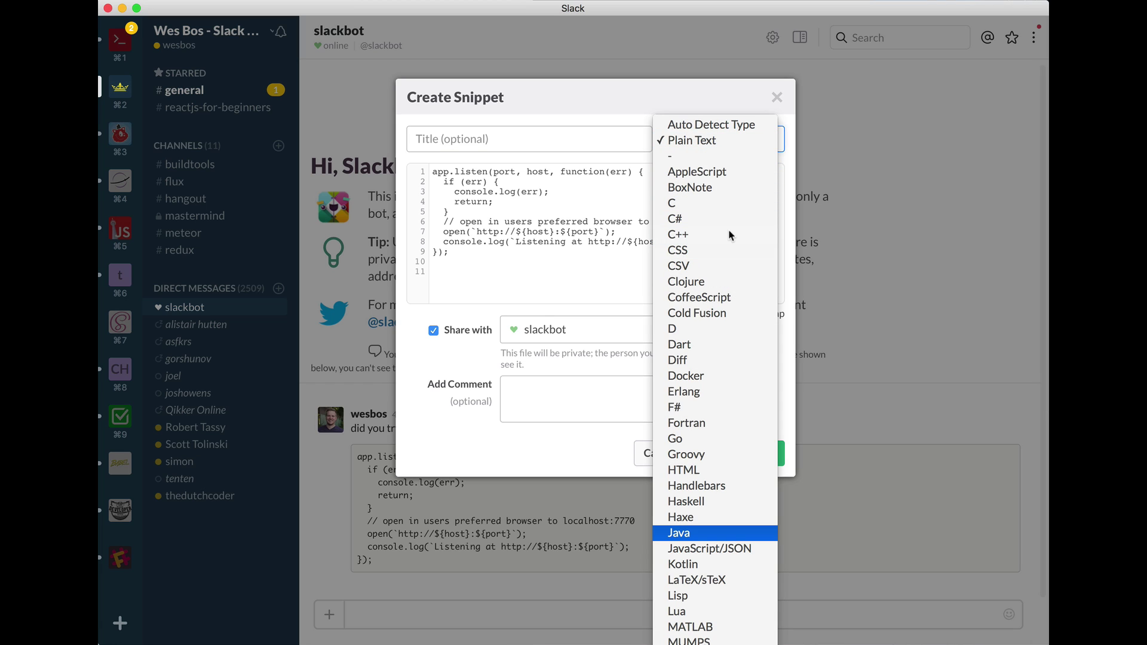
left_click(727, 548)
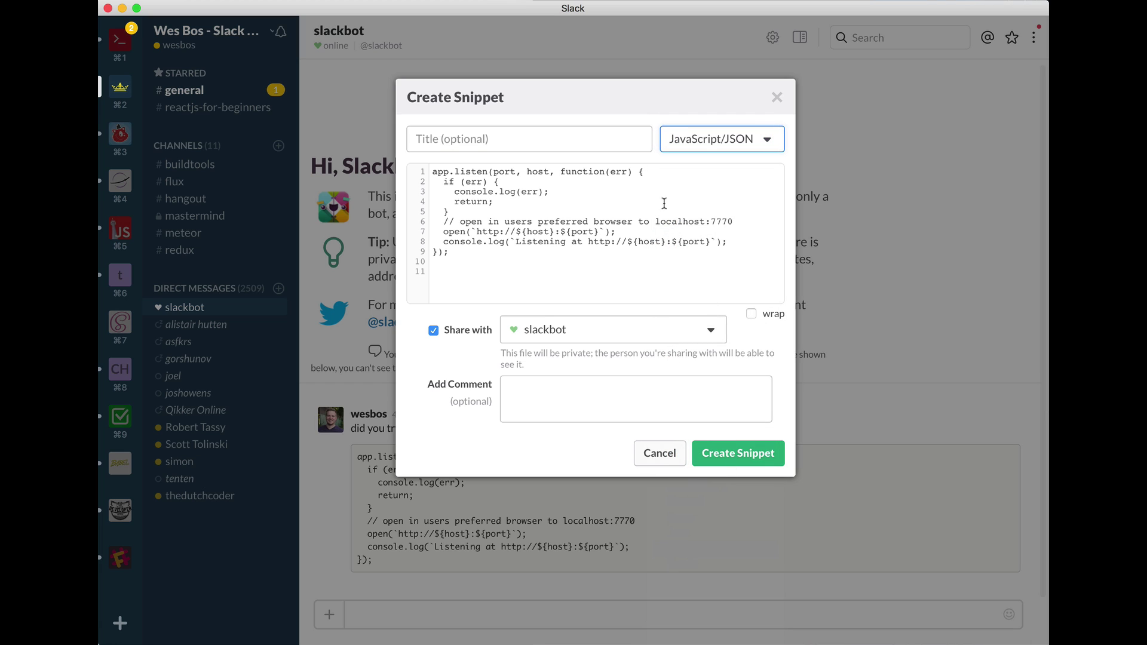
left_click(511, 147)
type("Bad code")
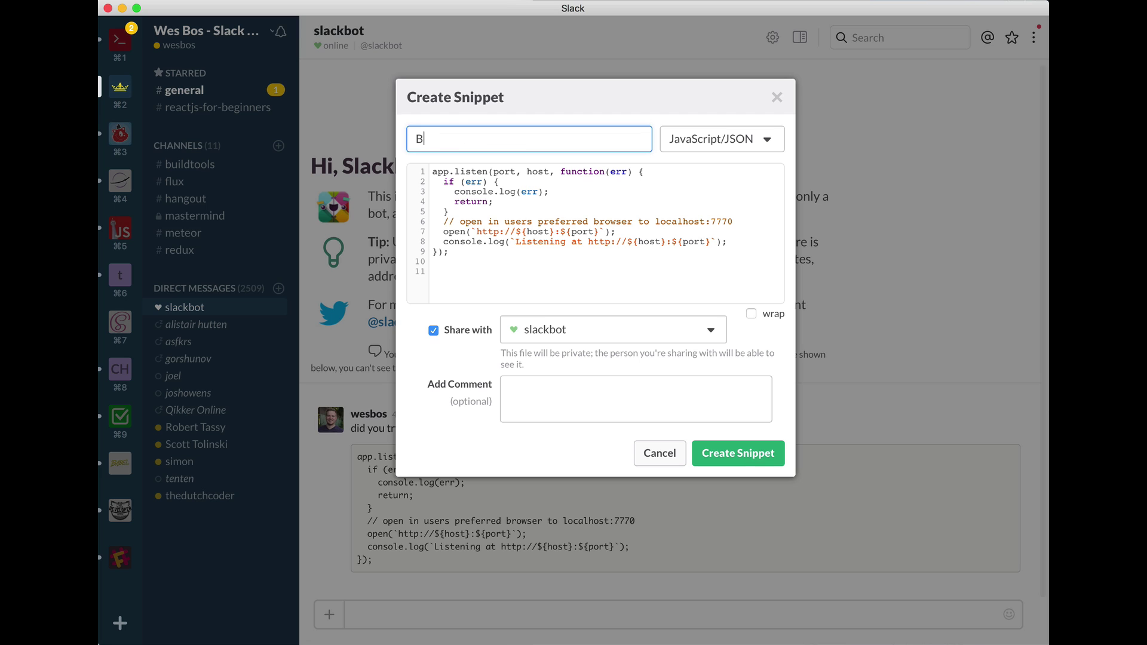
left_click(738, 454)
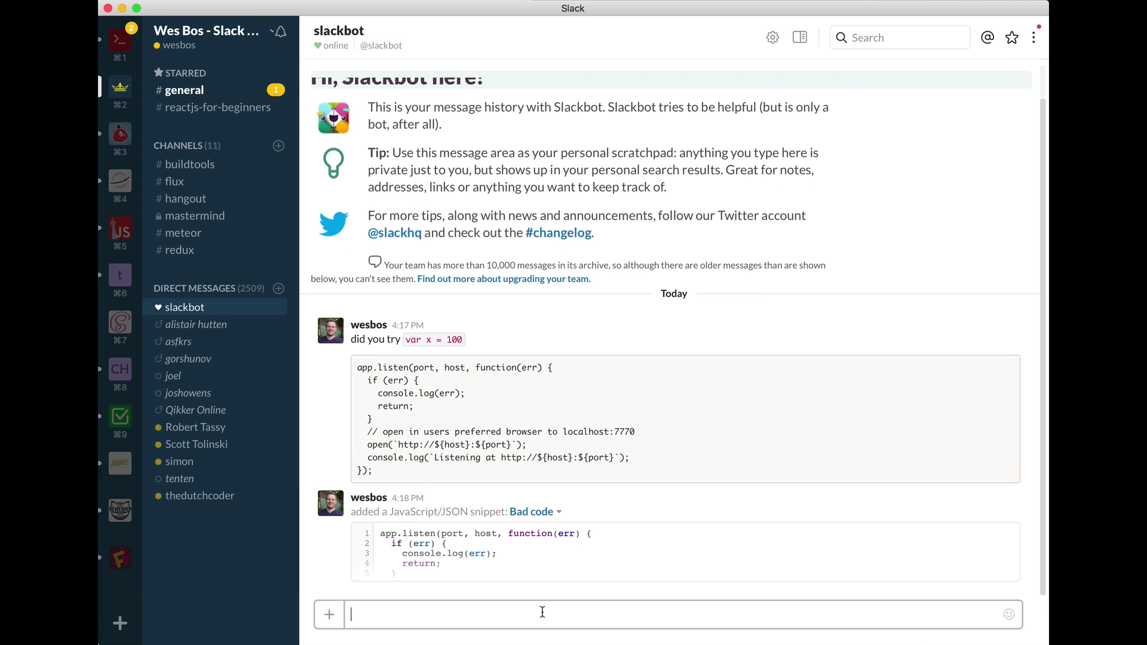
Expand the Bad code snippet to show all its lines.
left_click(547, 553)
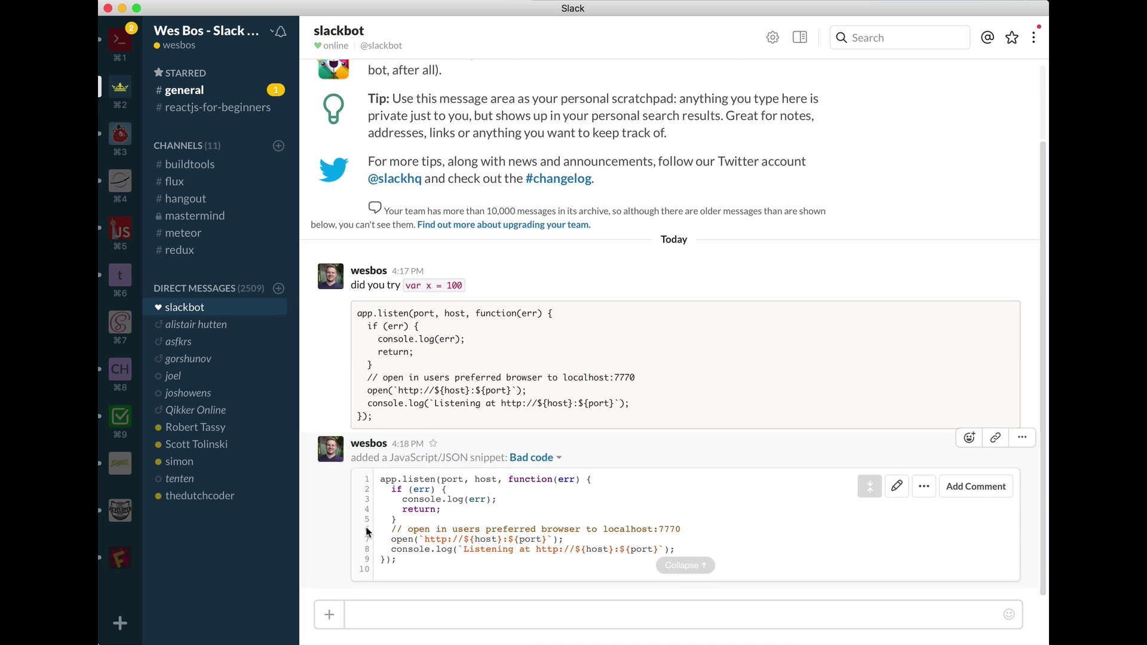
left_click_drag(375, 417, 345, 313)
key("super+c")
left_click(365, 323)
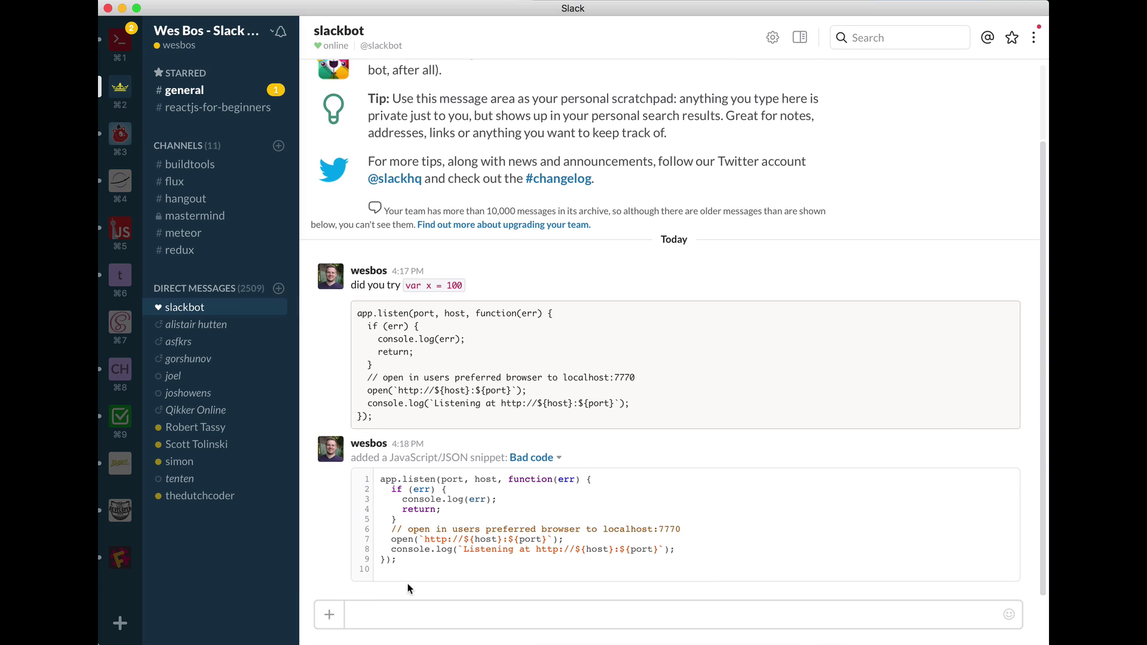
left_click_drag(406, 564, 479, 505)
left_click(457, 620)
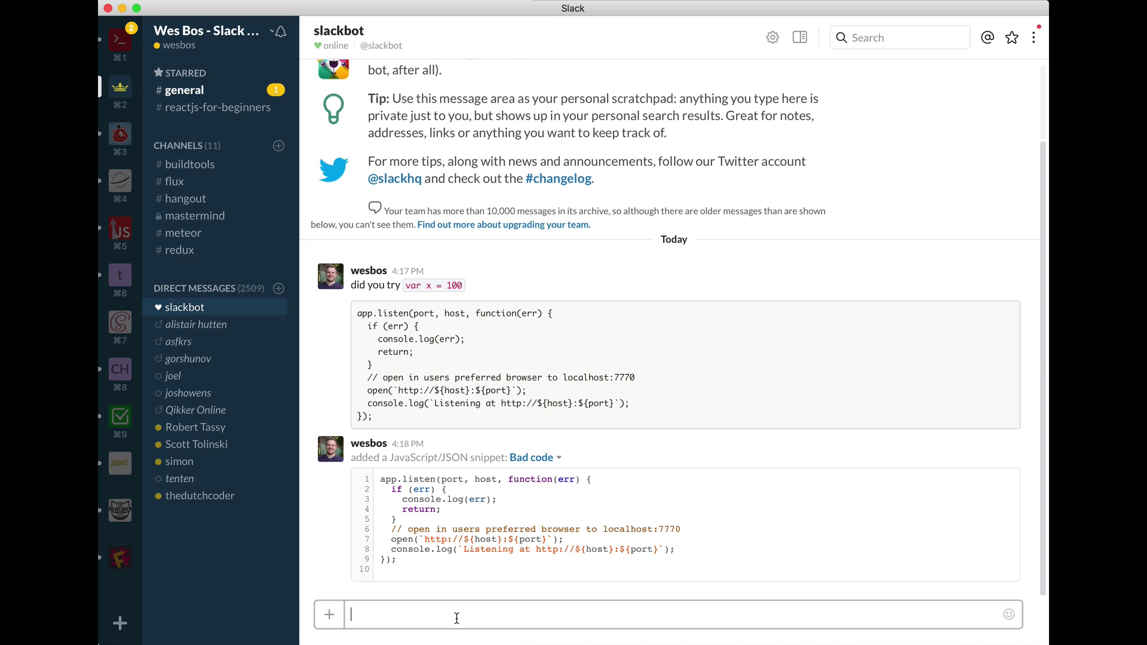
Paste the code again, then cancel and discard the new snippet draft.
key("super+v")
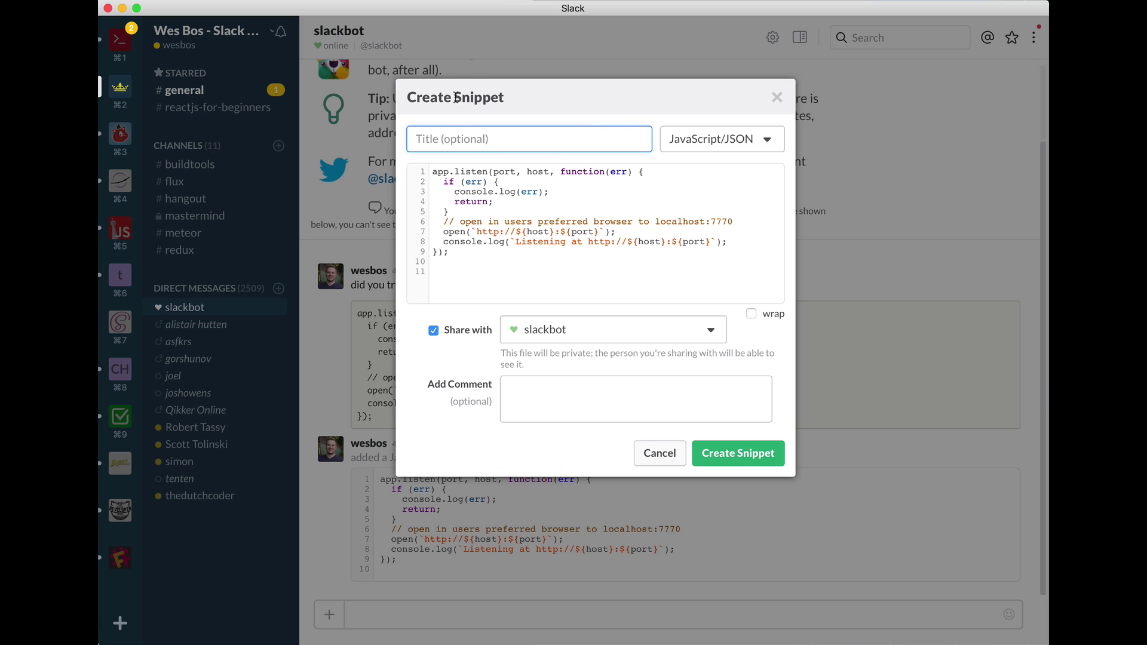
left_click(657, 461)
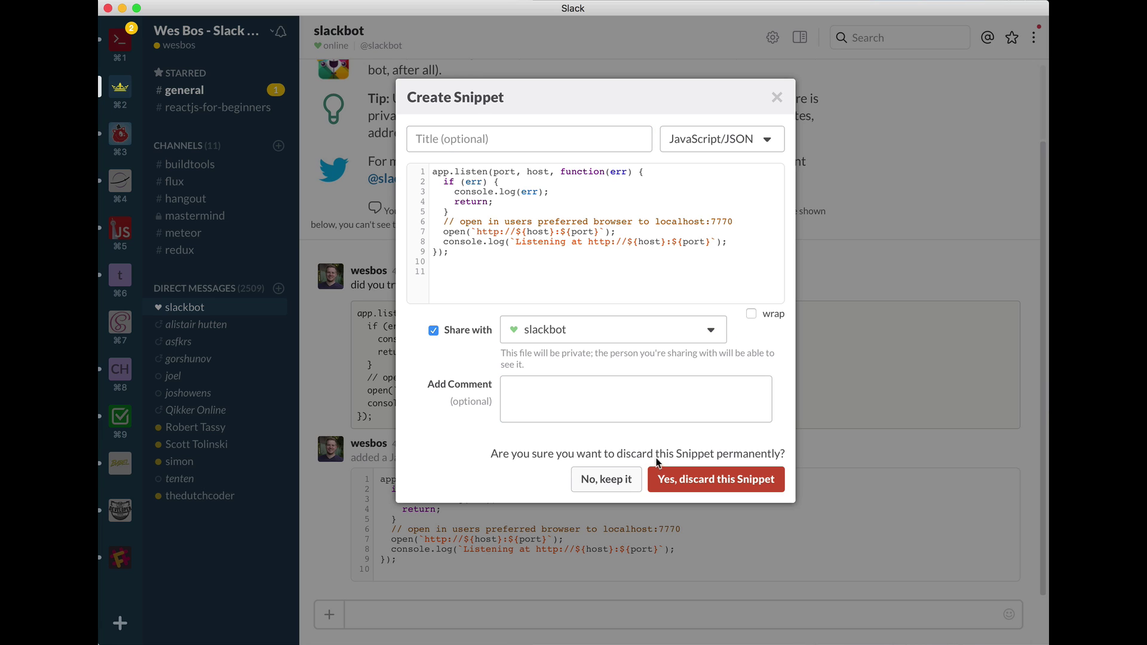
left_click(725, 483)
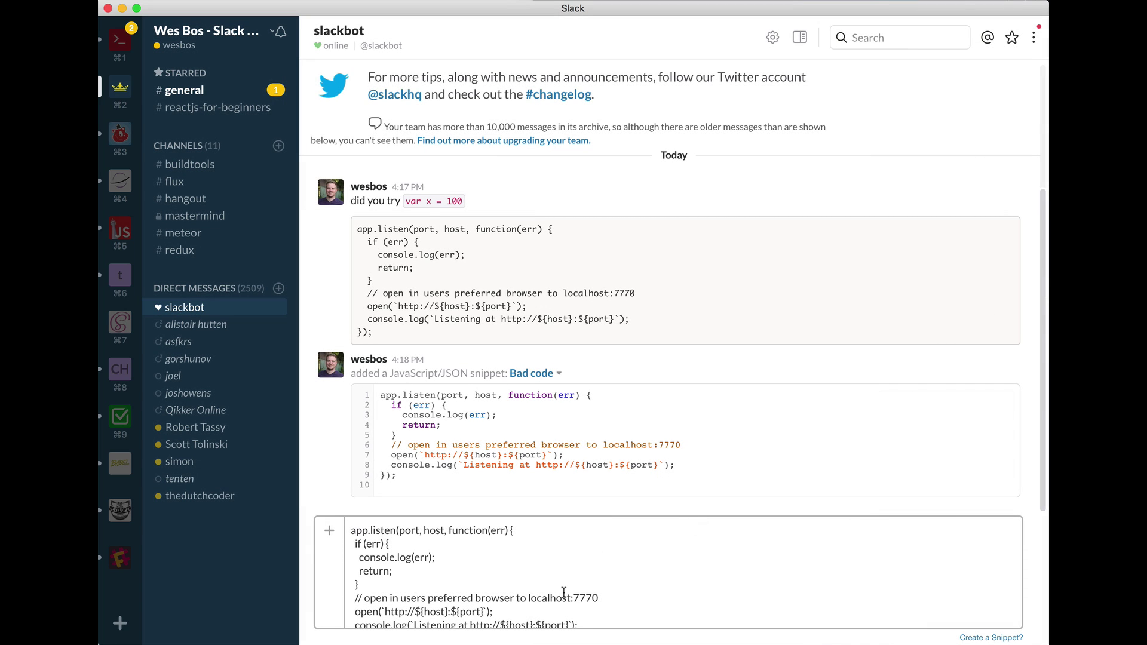
Clear the pasted code and send 'hey how are youuu'.
key("super+a")
key("BackSpace")
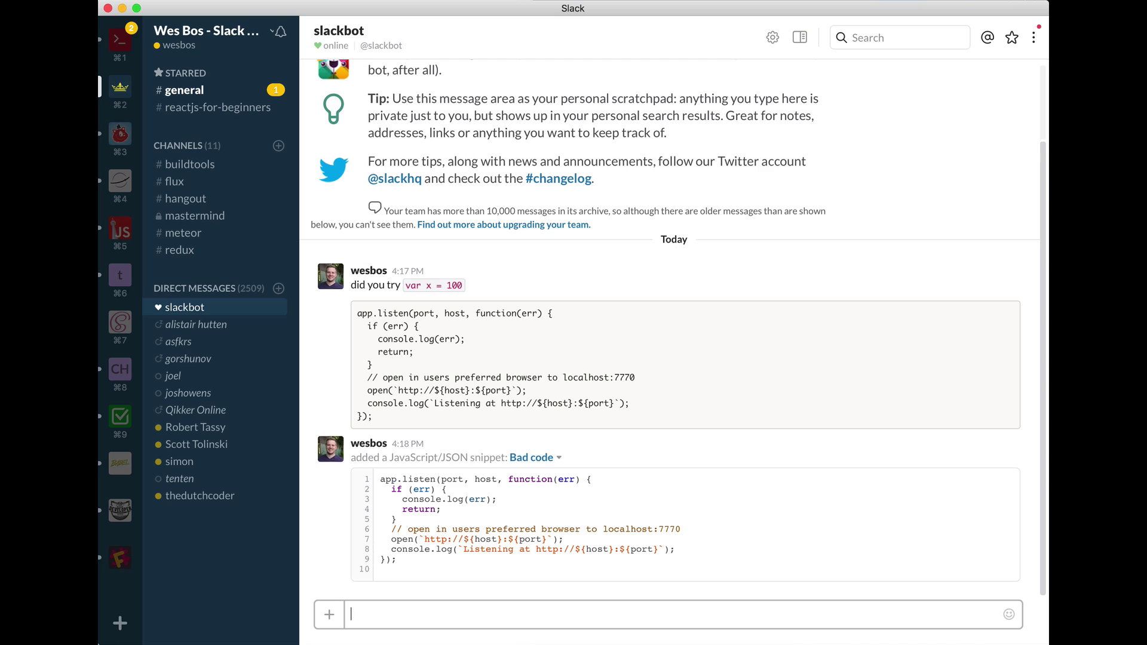
type("hey how are youuu")
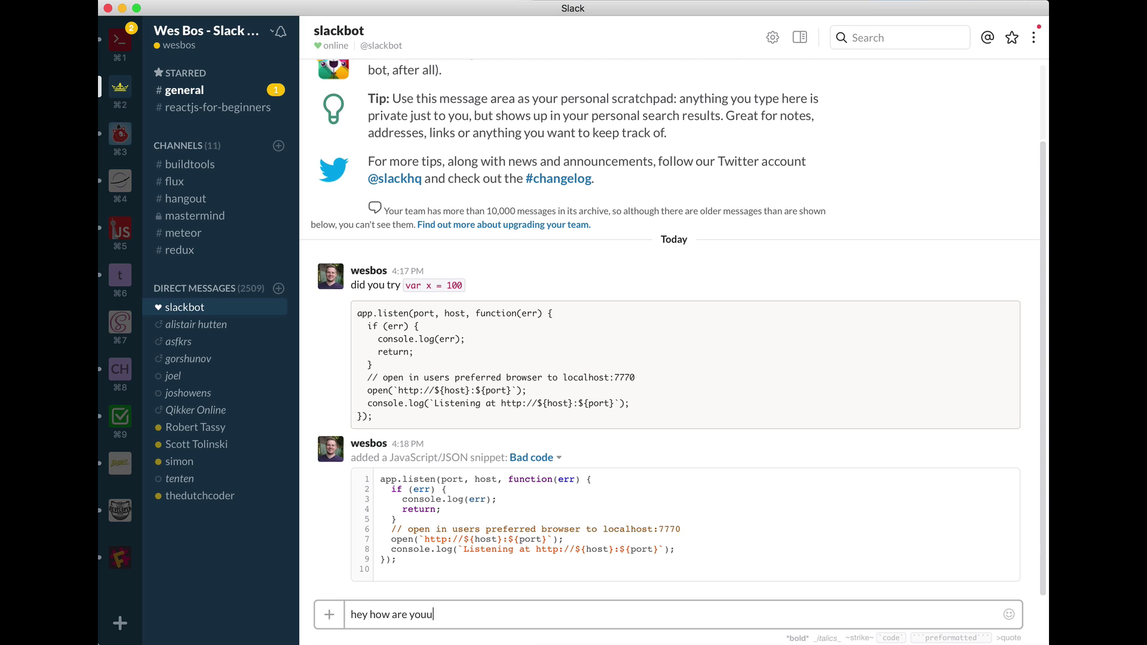
key("Return")
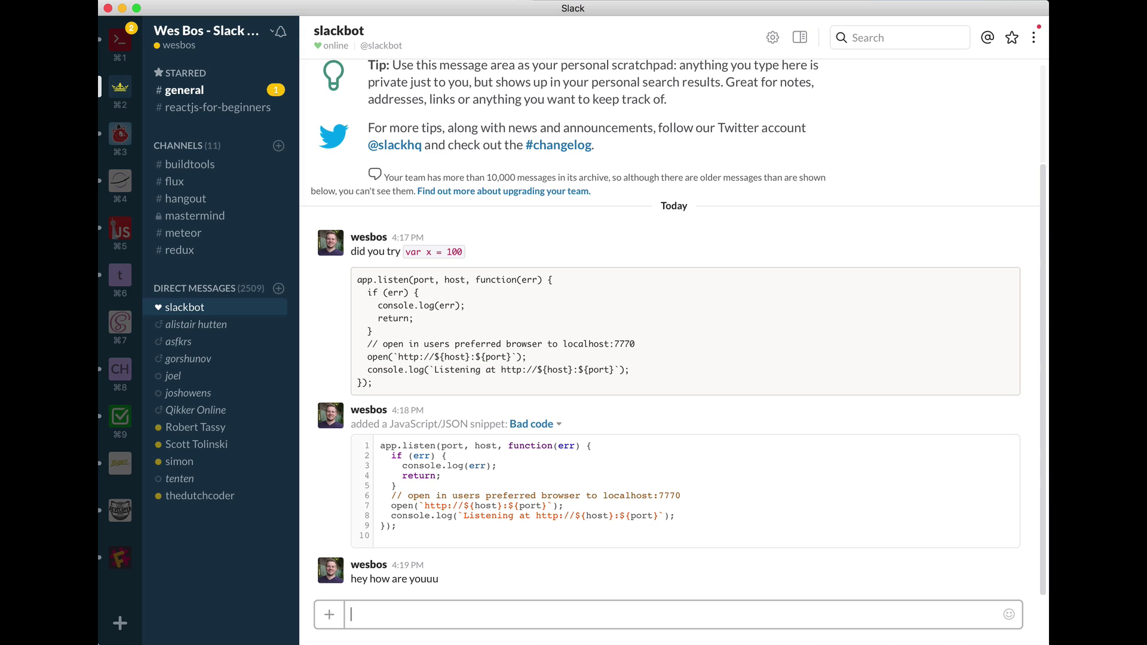
Edit the last message so 'youuu' becomes 'you'.
key("Up")
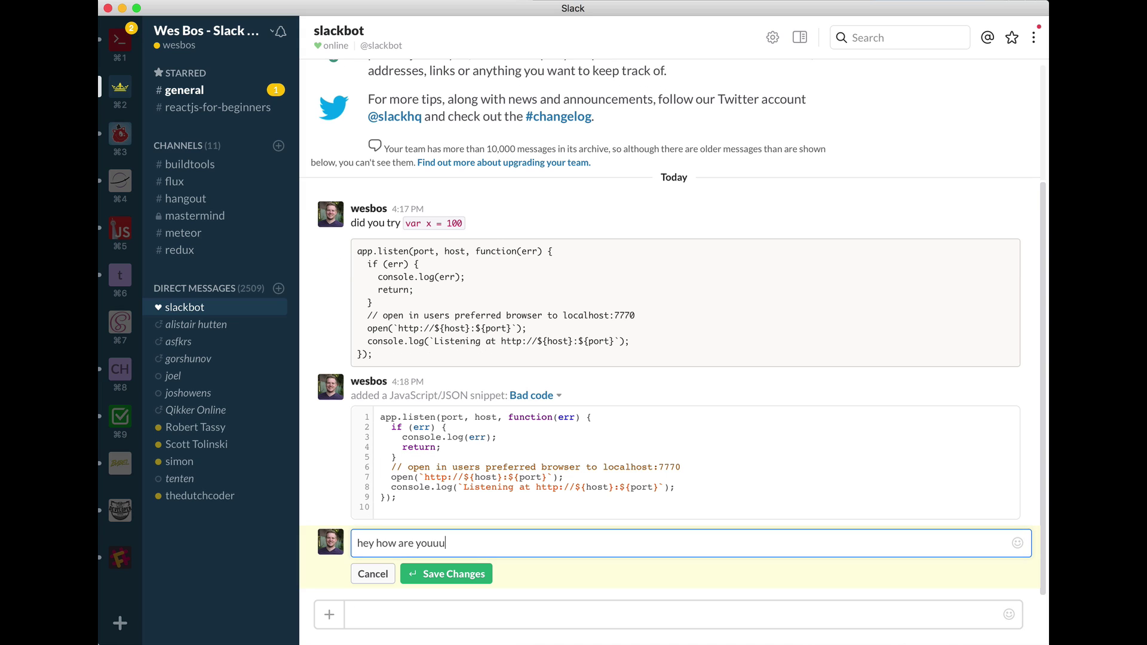
key("alt+shift+Left")
type("you")
key("Return")
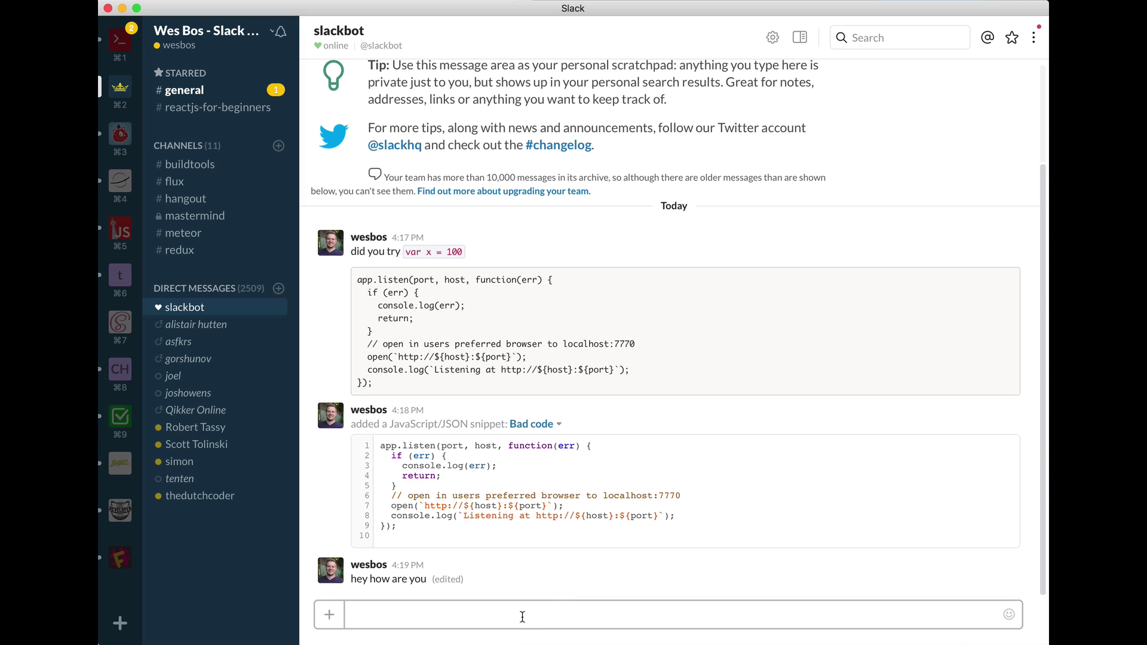
Post the app.listen code as plain text, then edit it to wrap it in ``` fences.
key("super+v")
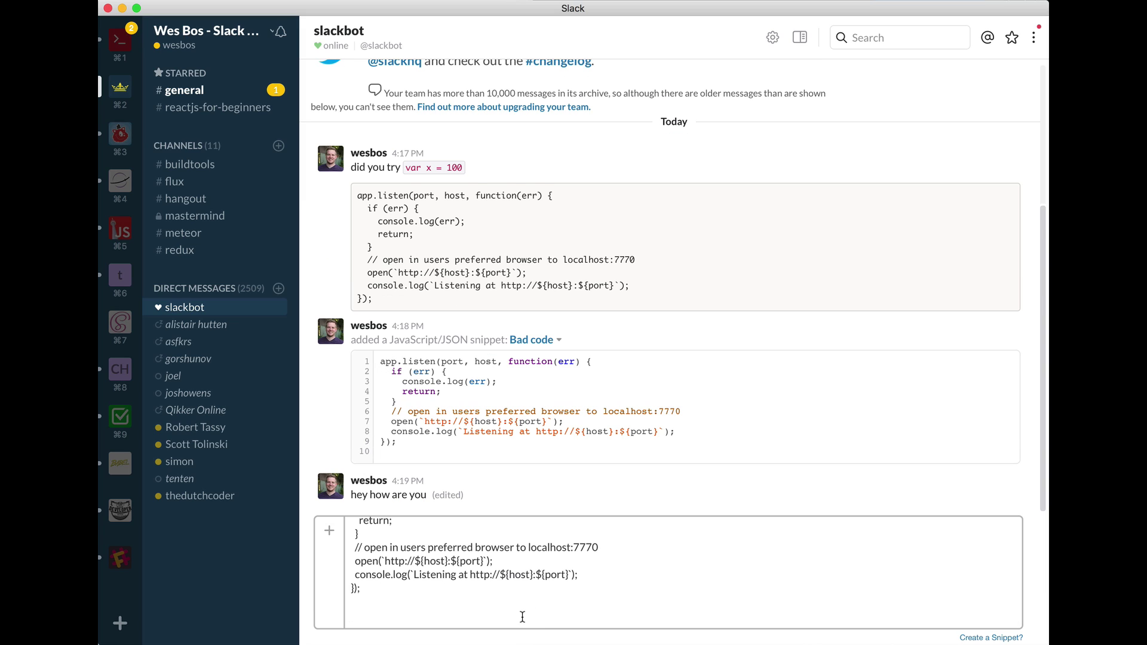
key("Return")
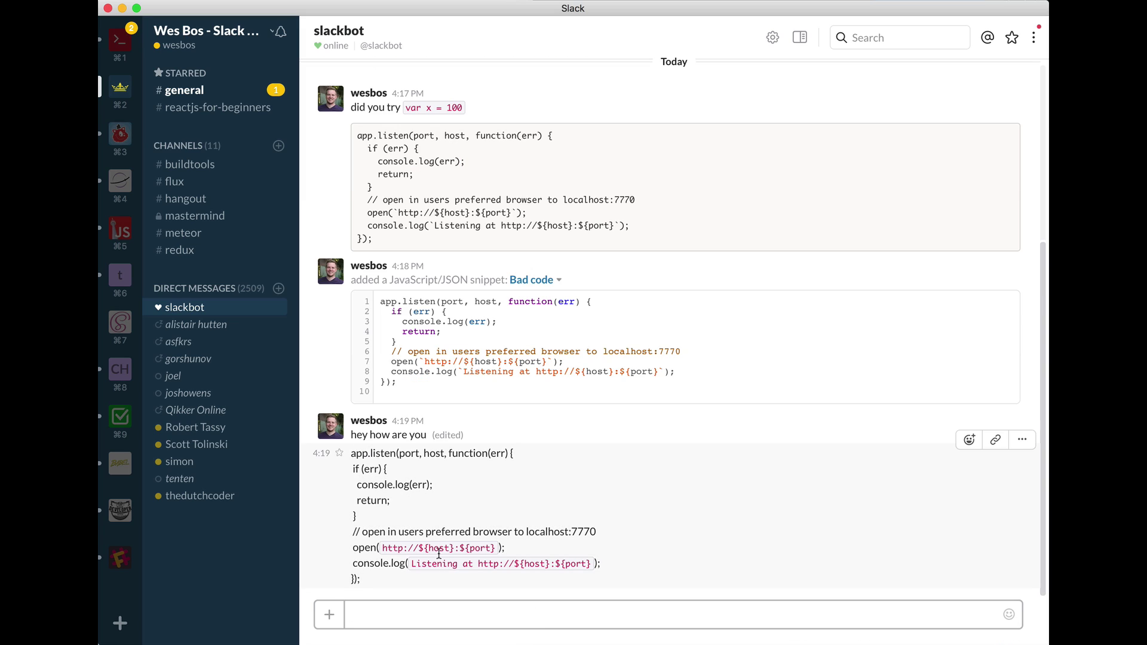
key("Up")
key("super+Left")
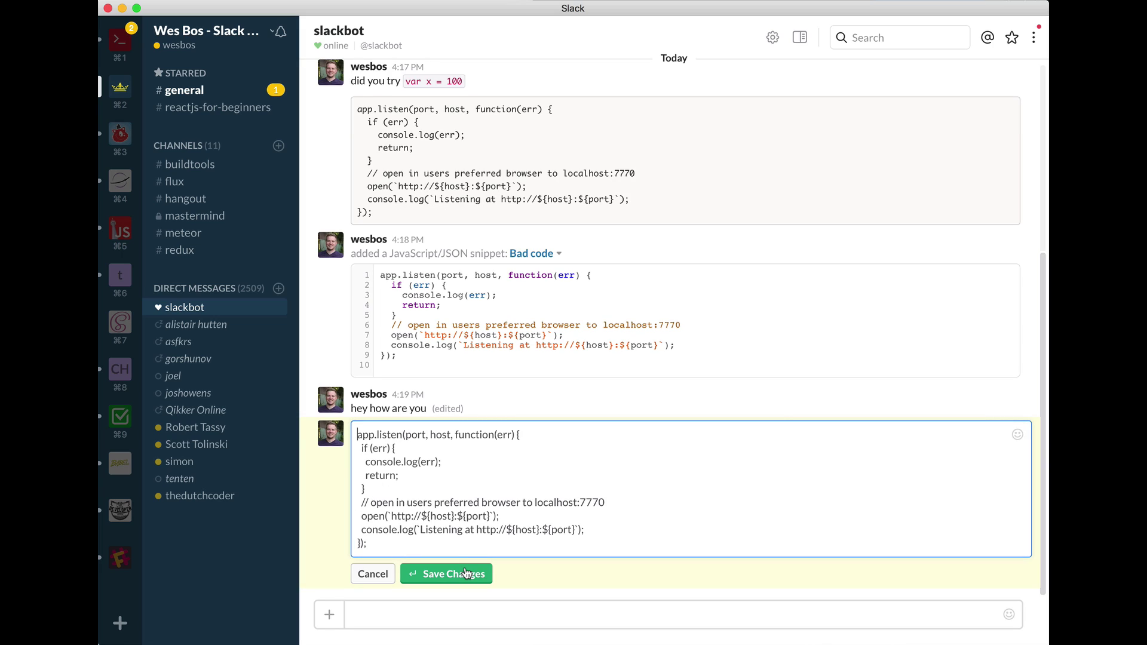
key("super+Up")
key("shift+Return")
key("Up")
type("```")
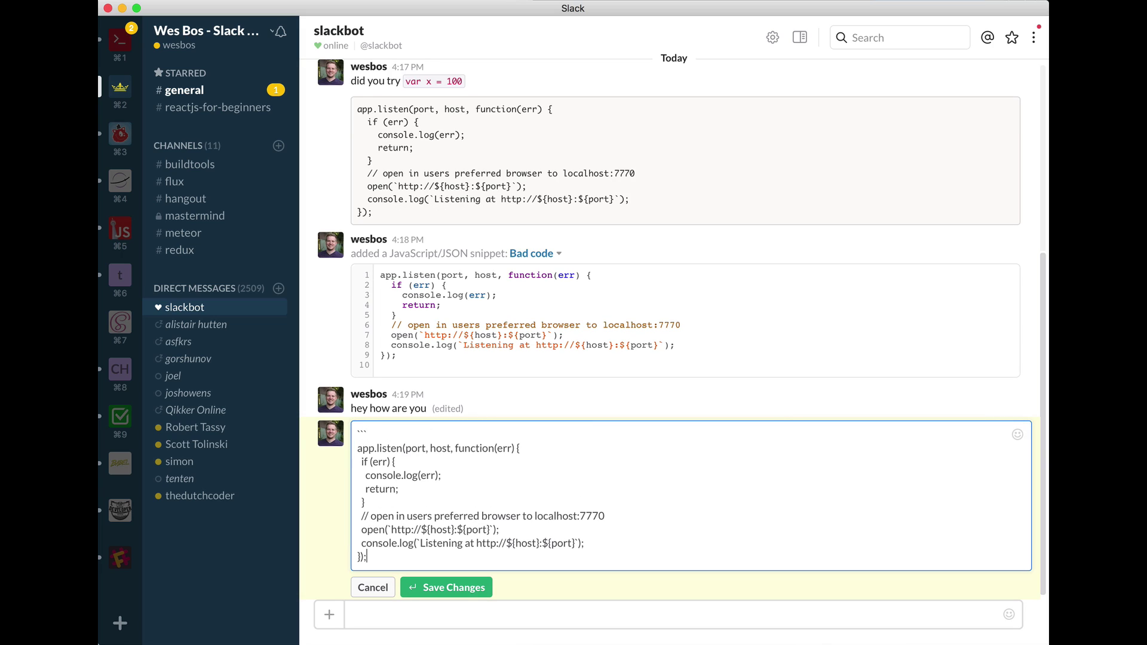
key("super+Down")
key("shift+Return")
type("```")
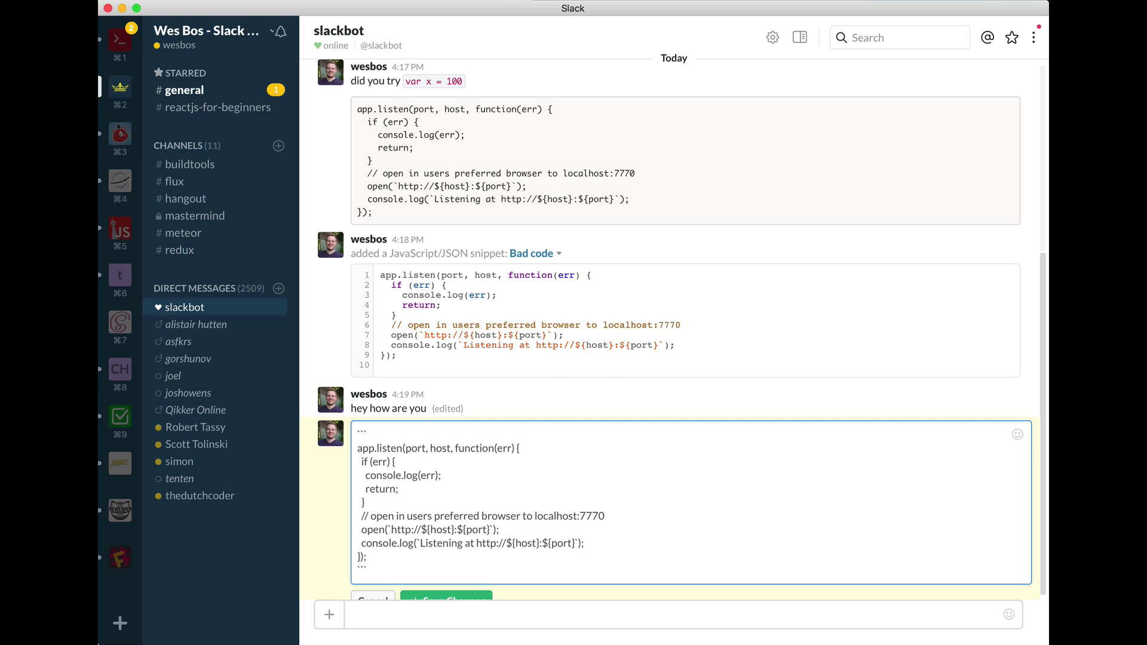
key("Return")
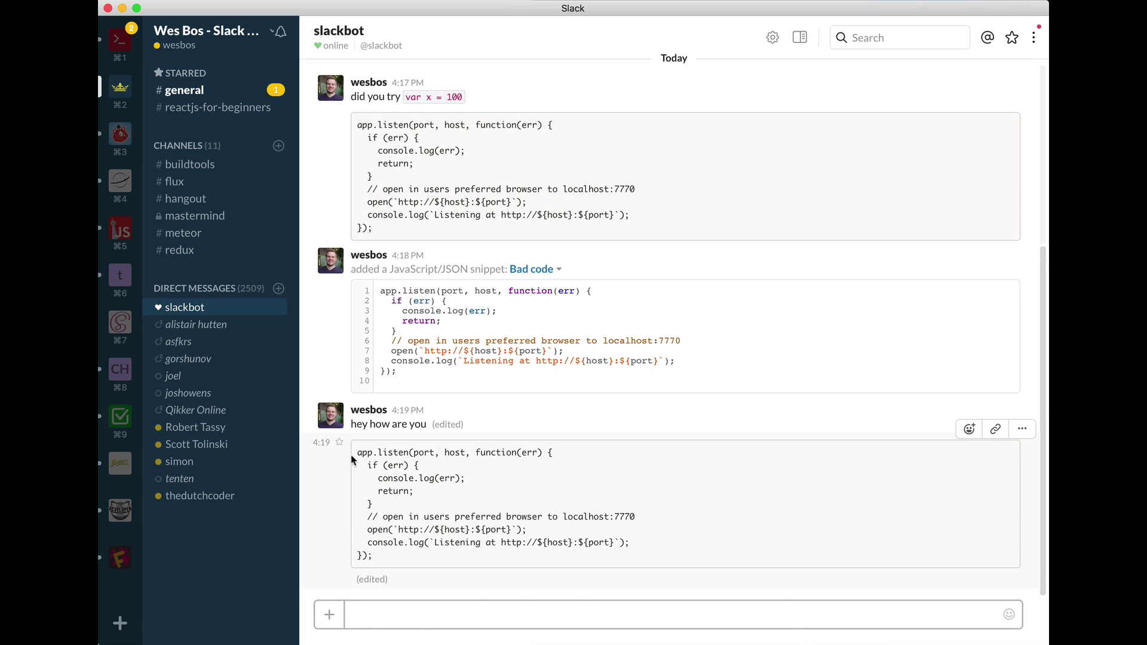
Open and dismiss the code message's actions menu, then refocus the message box.
left_click_drag(355, 448, 451, 549)
left_click(450, 549)
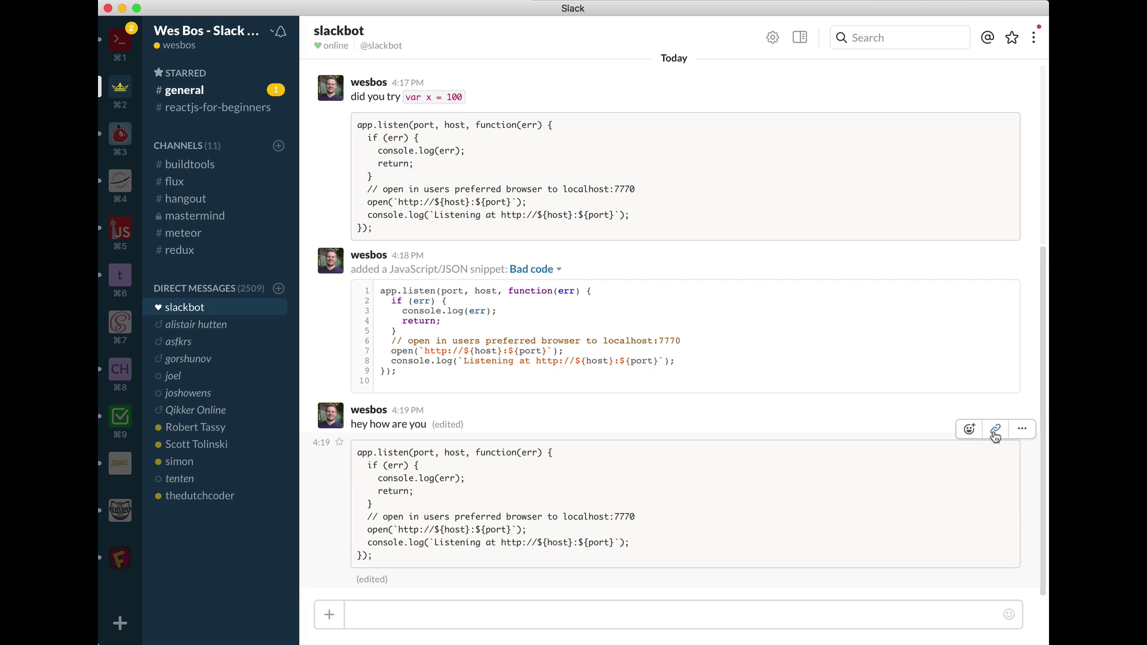
left_click(1022, 429)
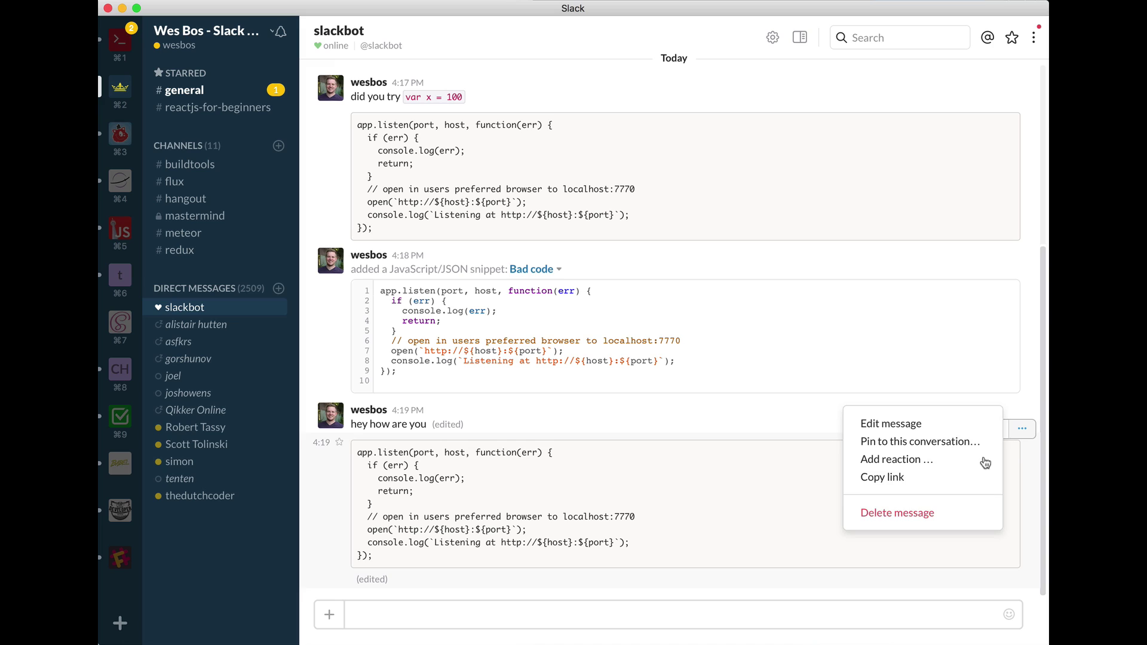
left_click(720, 508)
left_click(572, 622)
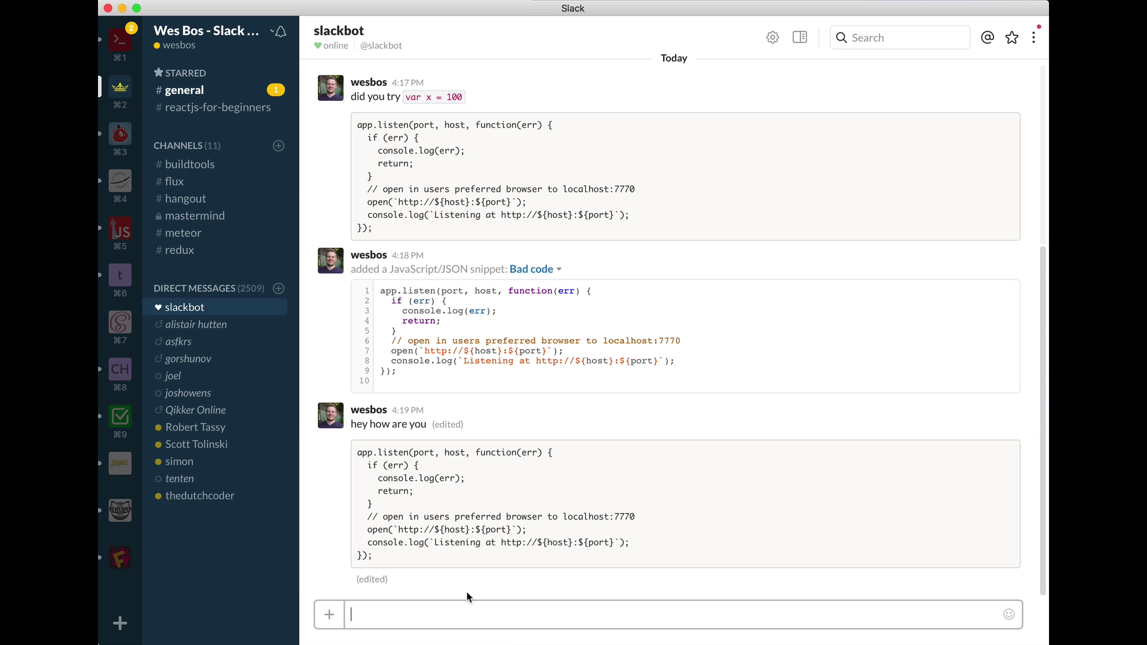
key("super+k")
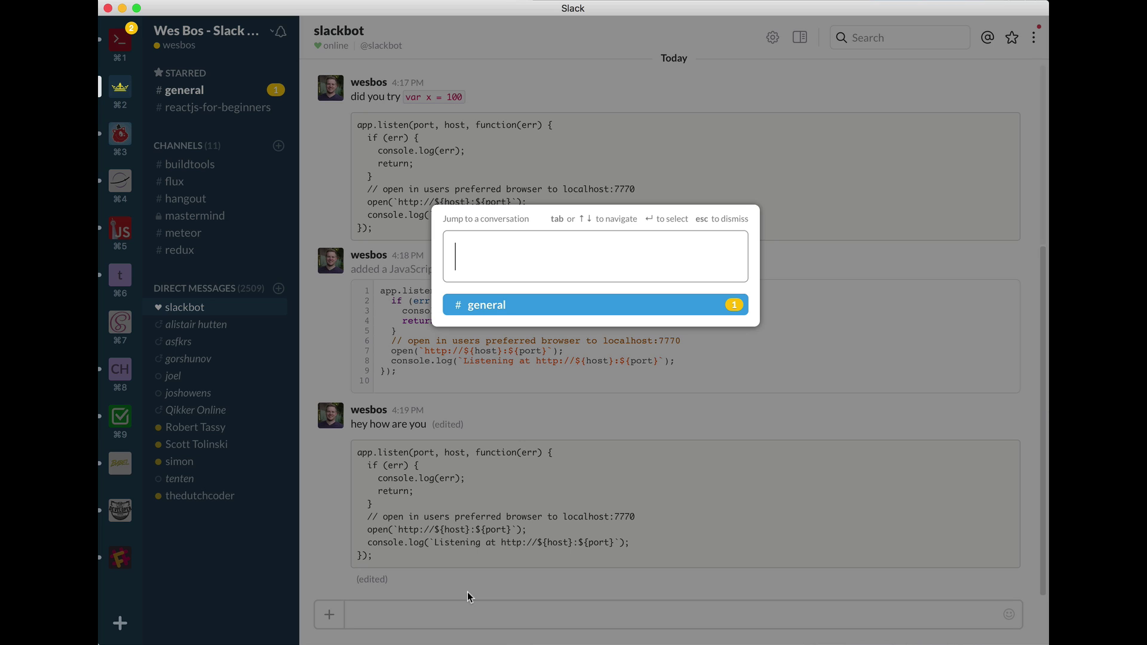
type("d")
key("BackSpace")
type("thedu")
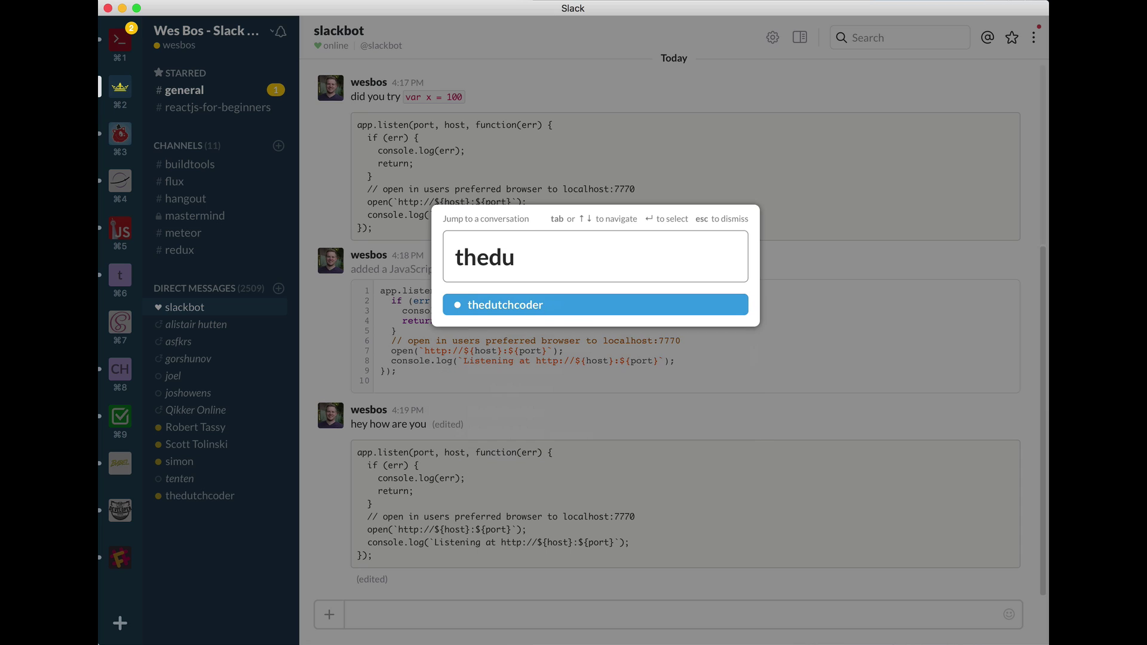
key("Return")
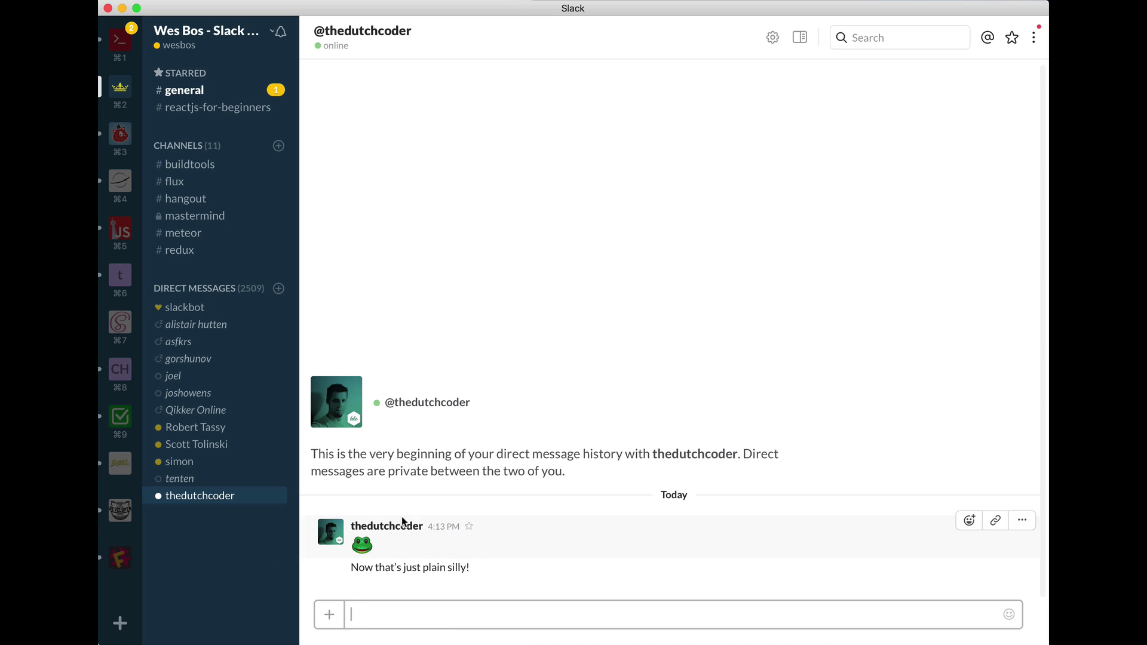
Switch to #general via Cmd+K and post a :) smiley.
key("super+k")
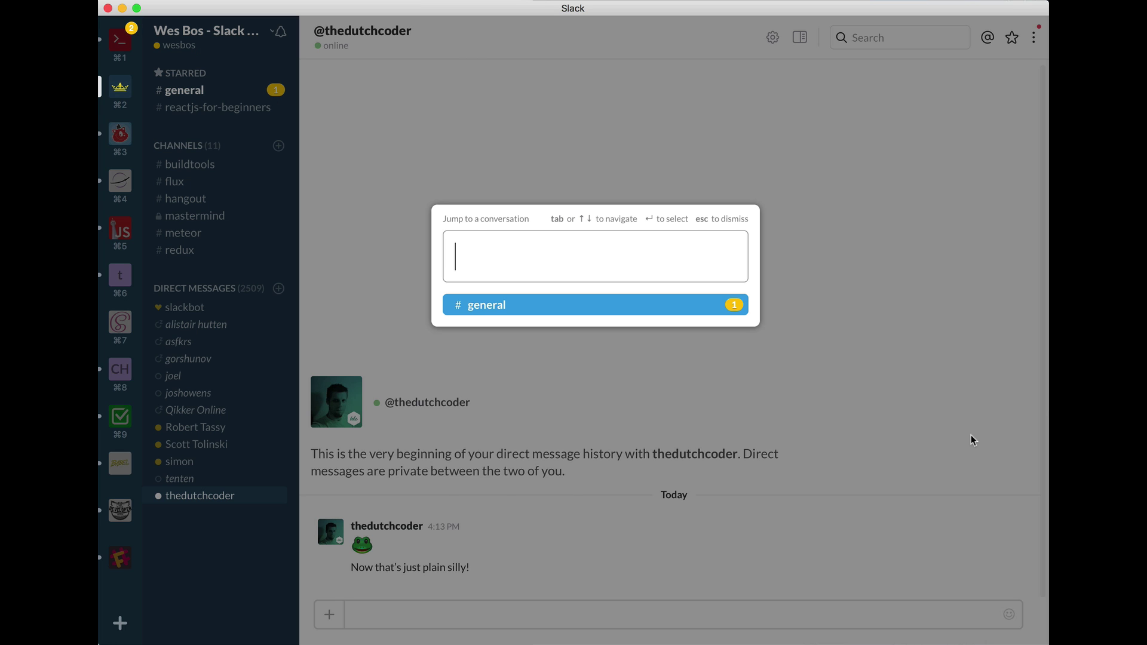
type("gen")
key("Down")
key("Return")
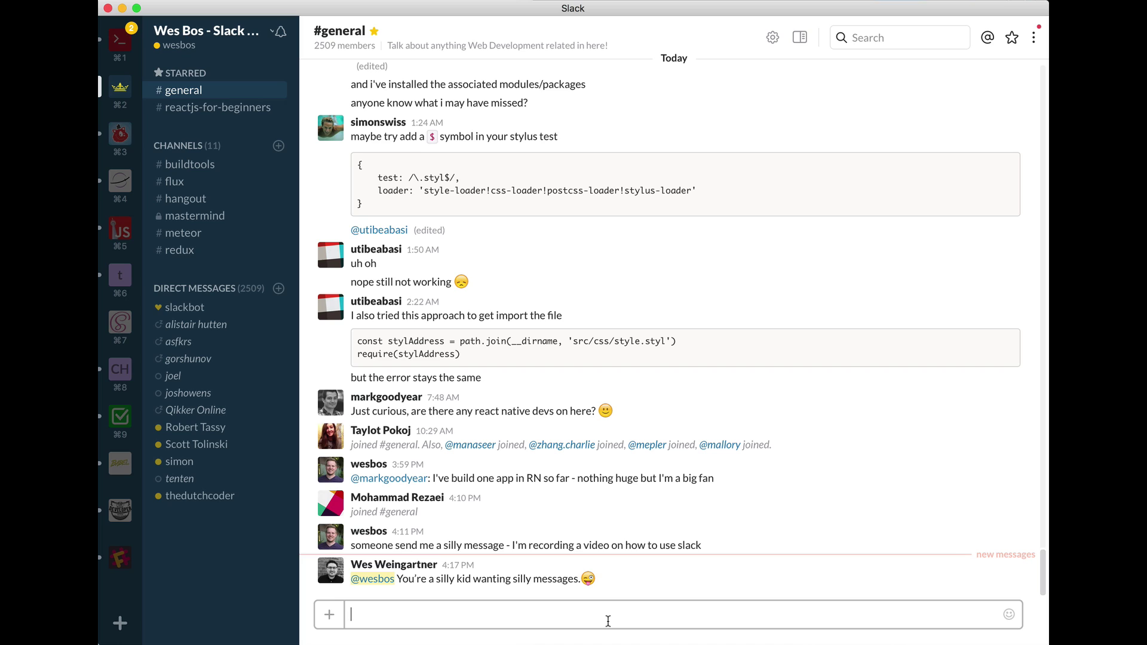
type(":)")
key("Return")
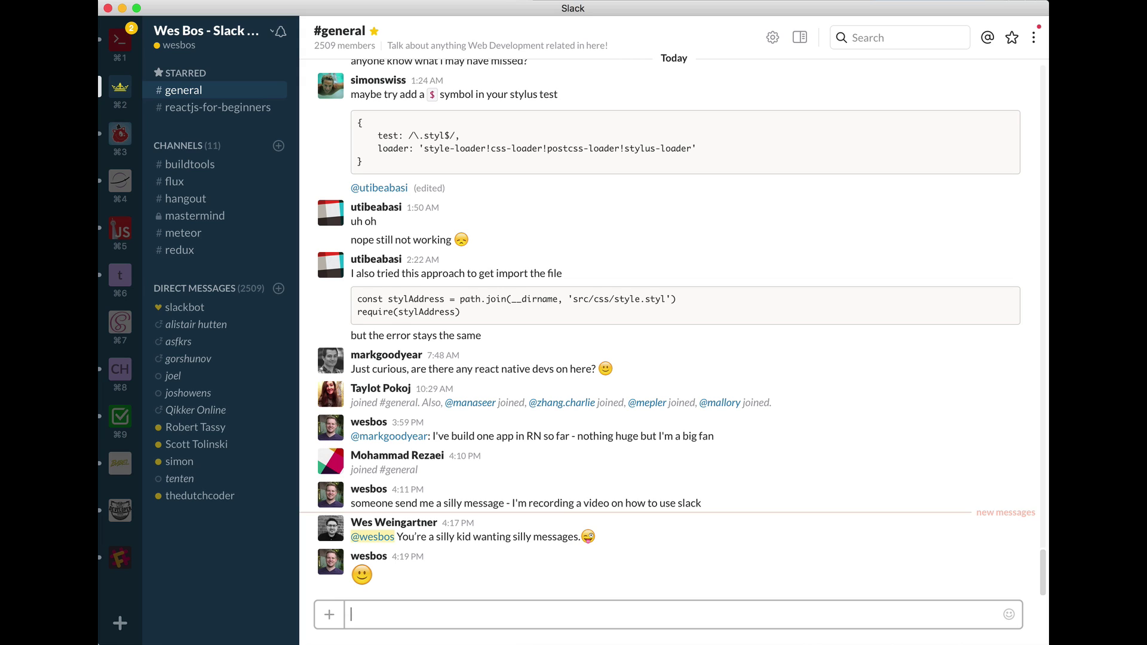
Flip among #general, Slackbot and thedutchcoder with Cmd+[ / Cmd+], ending in thedutchcoder's DM.
left_click(200, 496)
key("super+bracketleft")
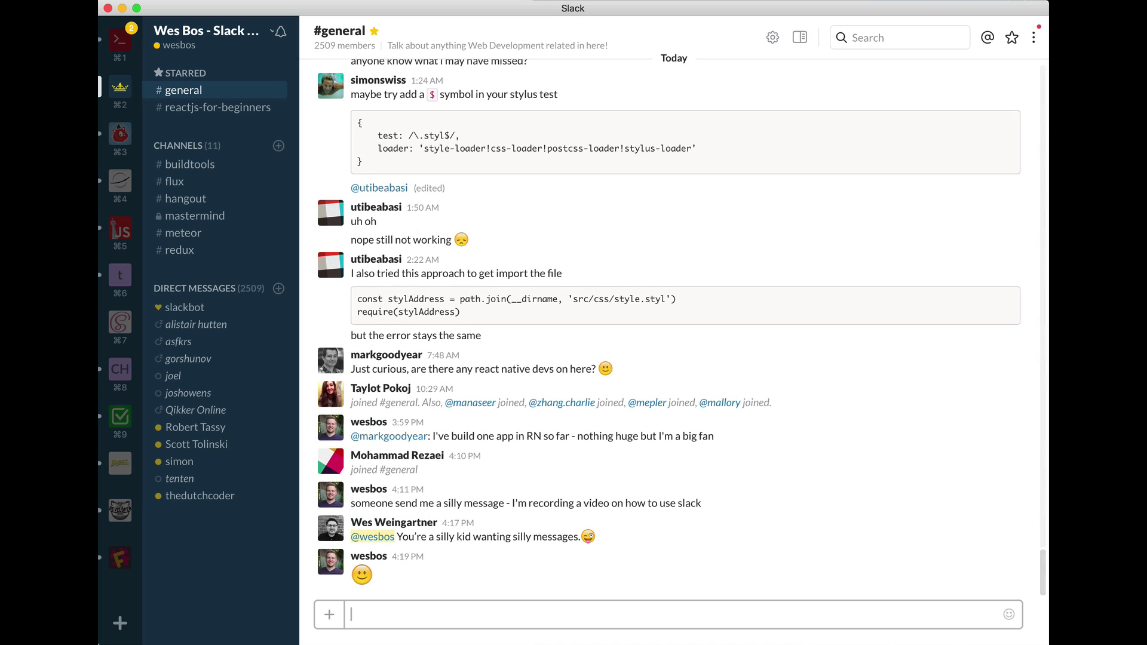
key("super+bracketright")
key("super+bracketleft")
key("super+bracketright")
key("super+bracketleft")
key("super+bracketleft")
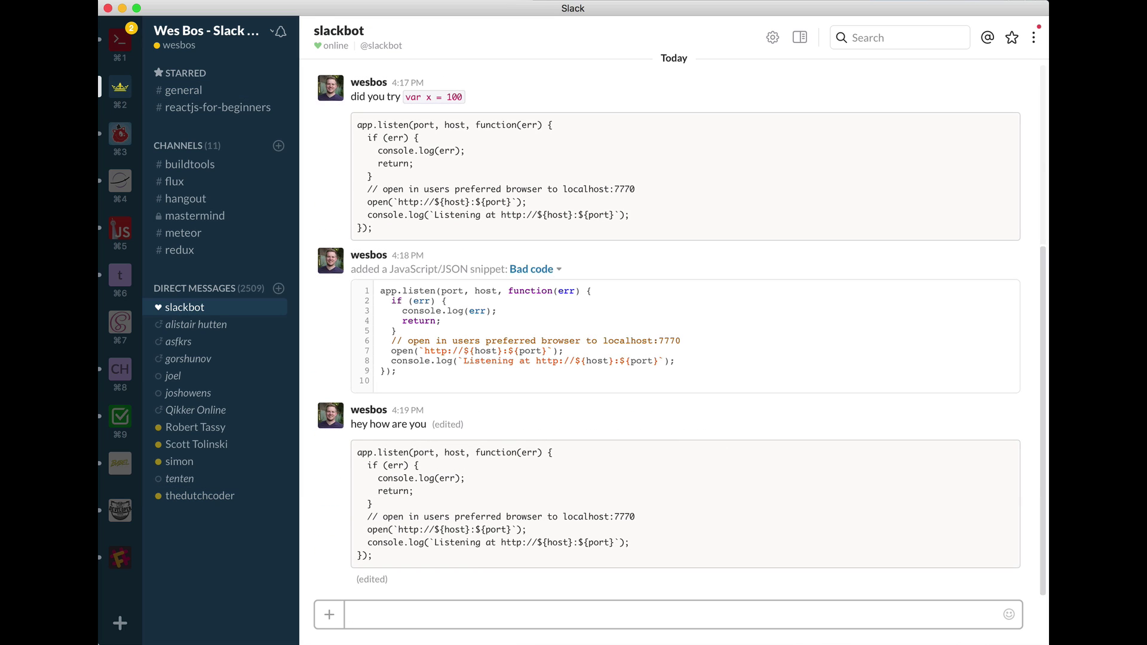
key("super+bracketright")
key("super+bracketleft")
key("super+bracketright")
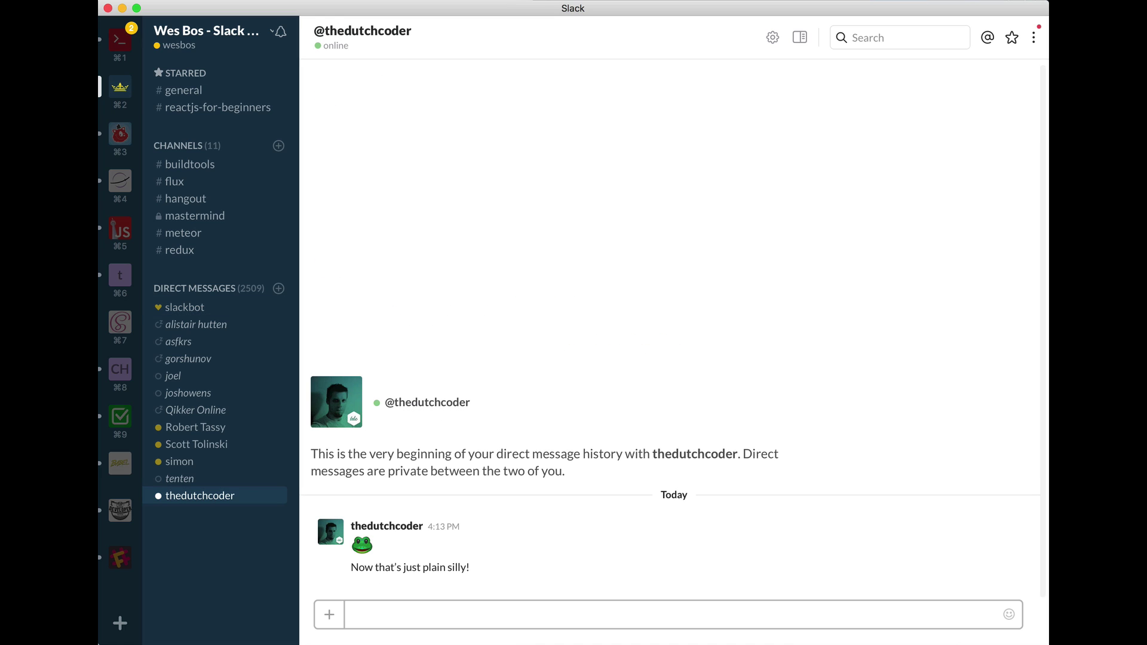
key("super+bracketleft")
key("super+bracketleft")
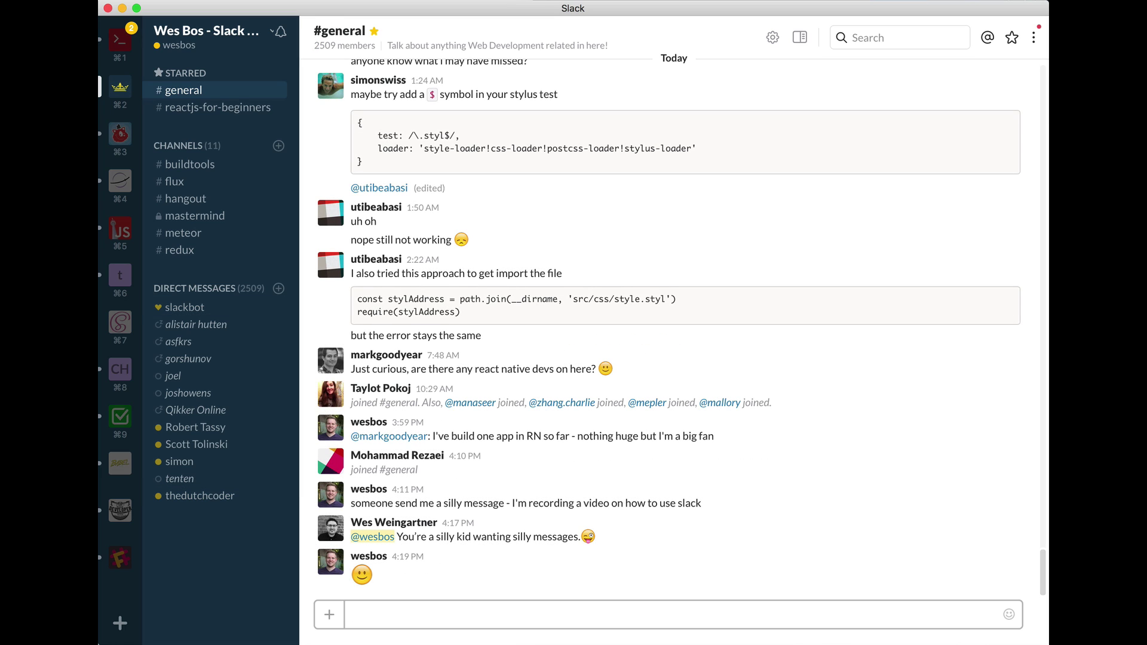
key("super+bracketright")
key("super+bracketright")
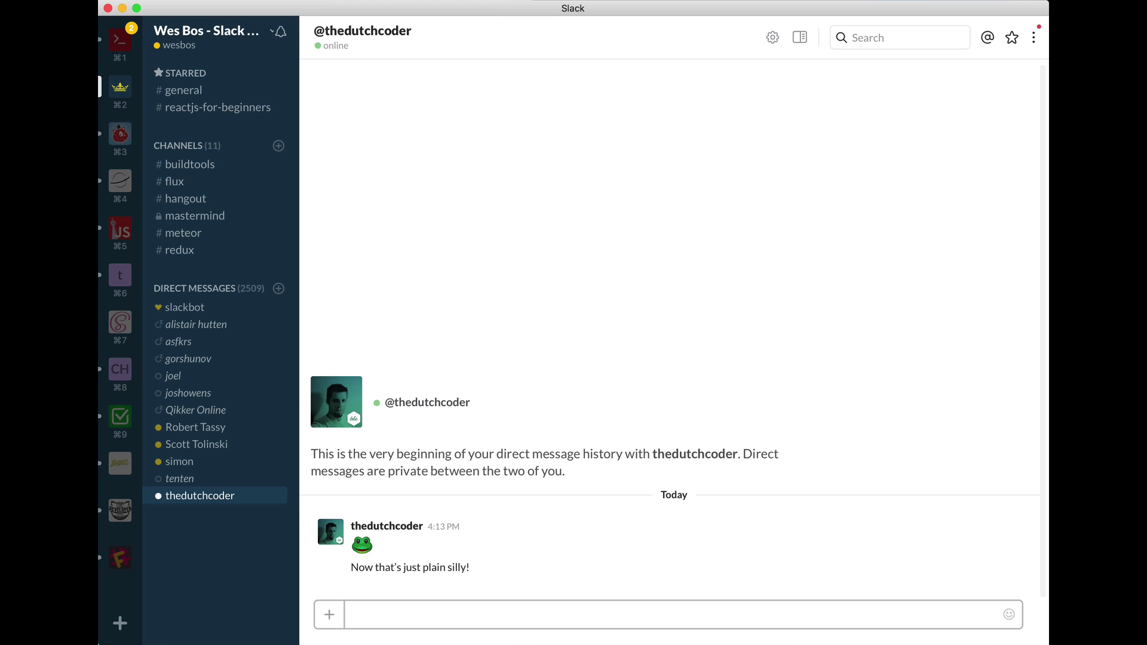
left_click(184, 90)
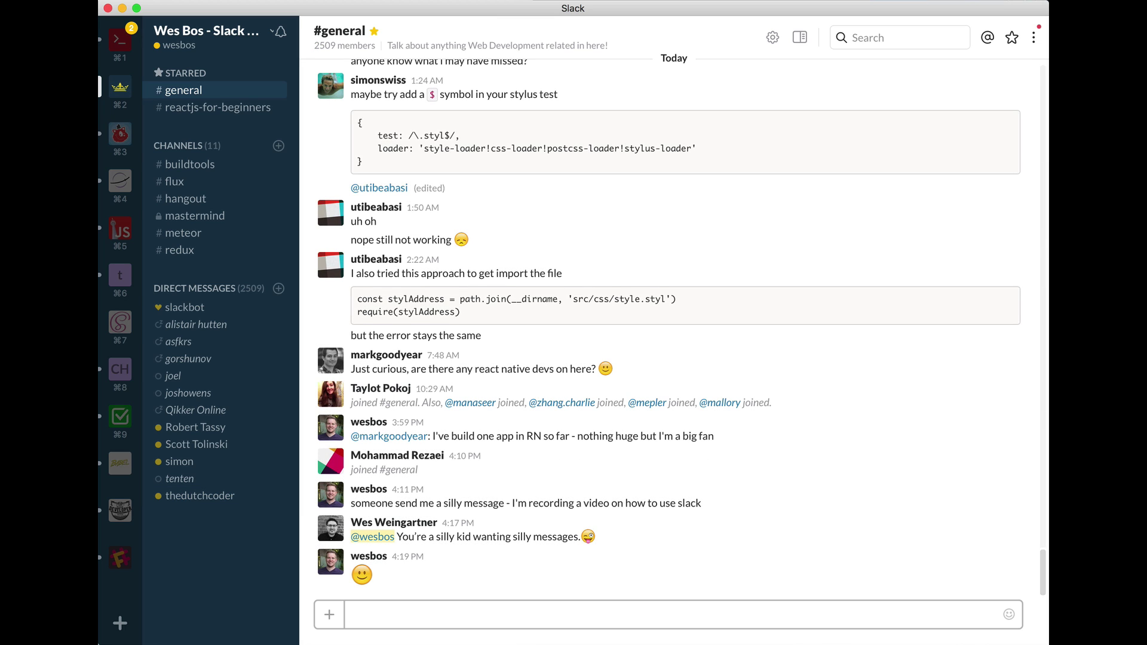
left_click(200, 495)
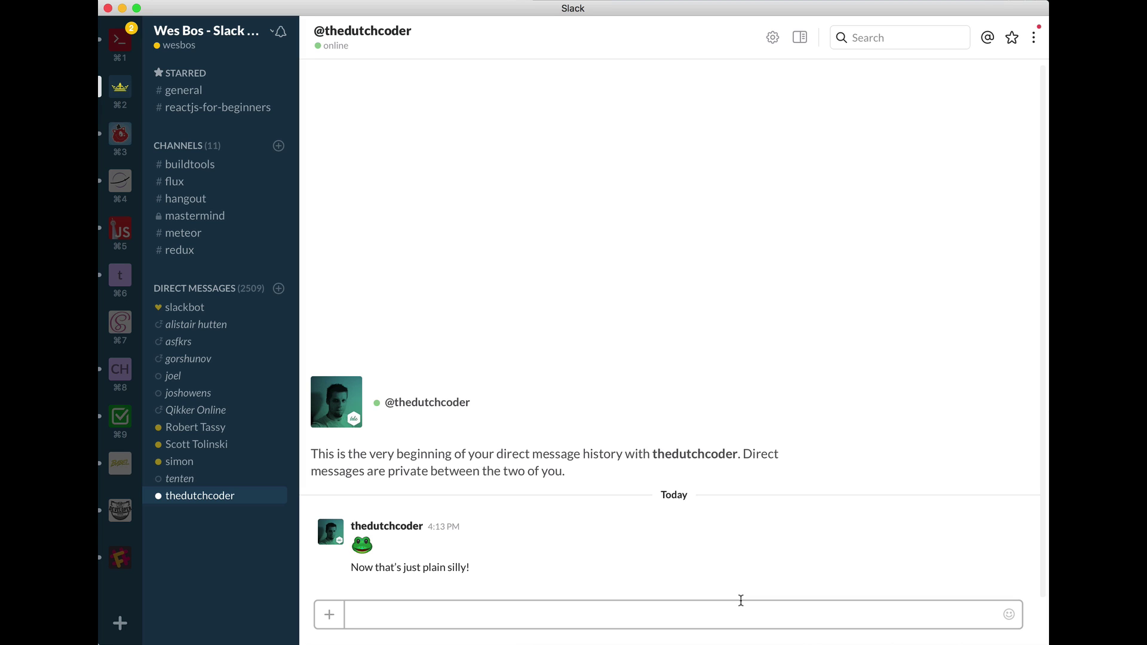
Send 'you are really funny' with 'funny' in bold asterisks.
type("you are reall")
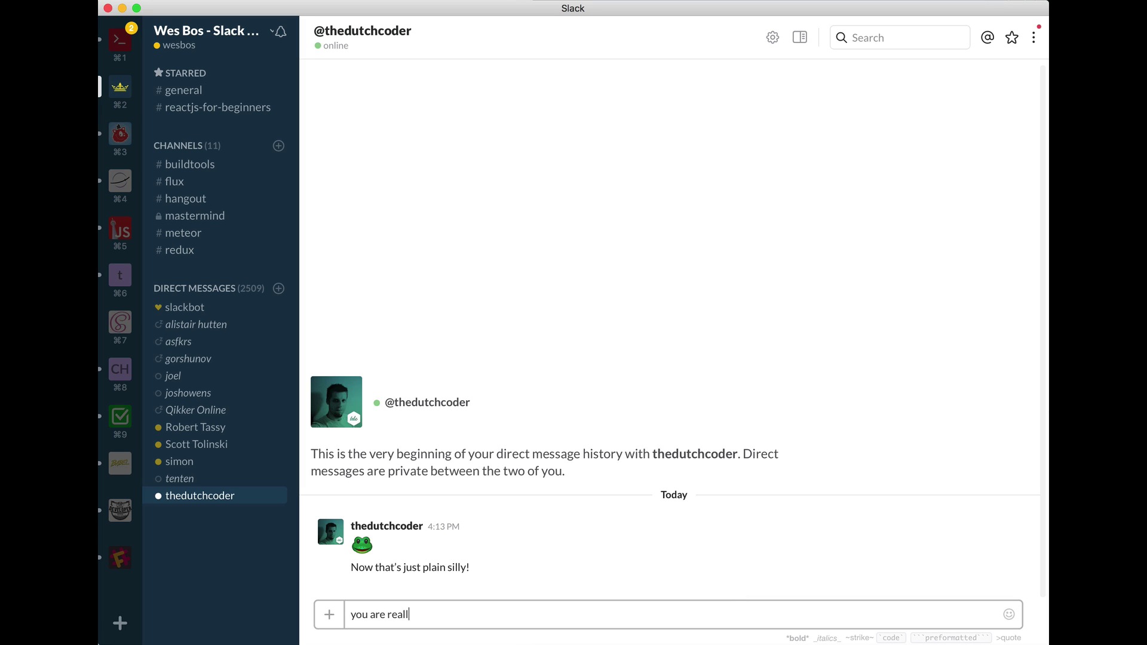
type("y funny")
key("alt+Left")
type("*")
key("alt+Right")
type("*")
key("Return")
Edit the message to italicize 'really' with underscores and strike through 'jokes' with tildes.
key("Up")
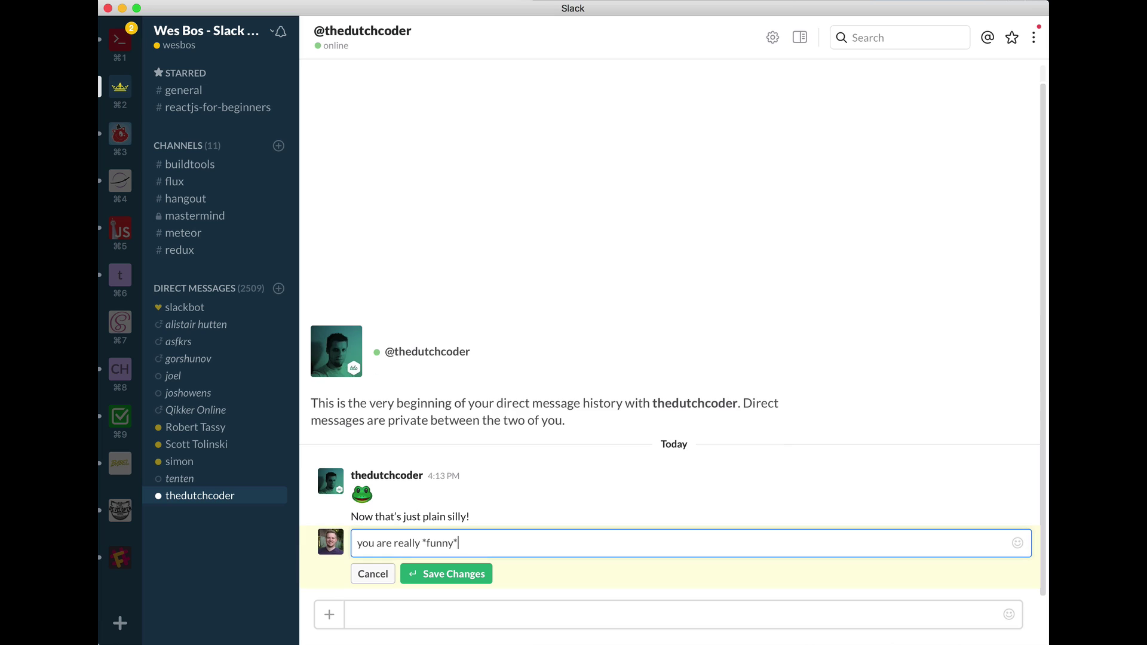
type("_")
key("alt+Right")
type("_")
key("Return")
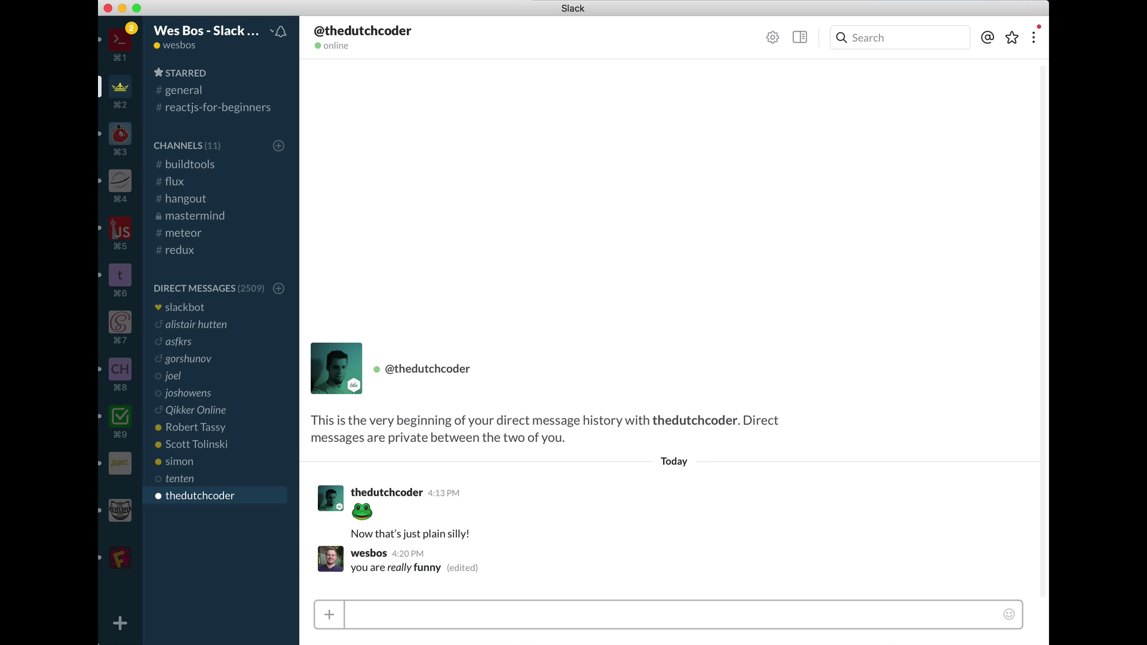
key("Up")
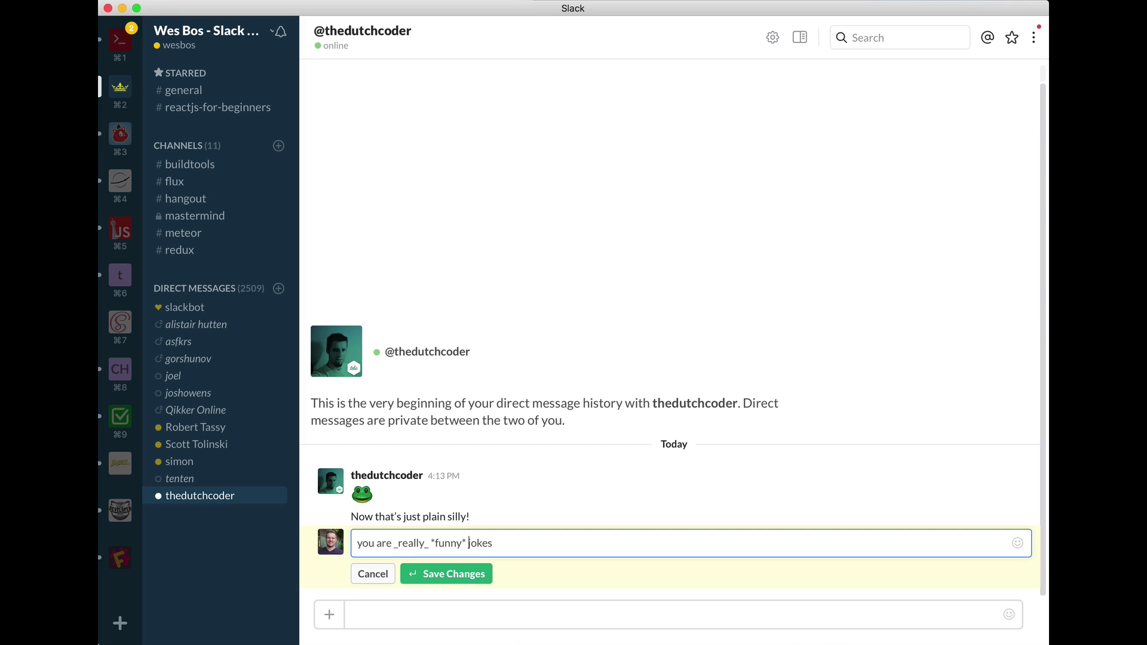
type("~")
key("Return")
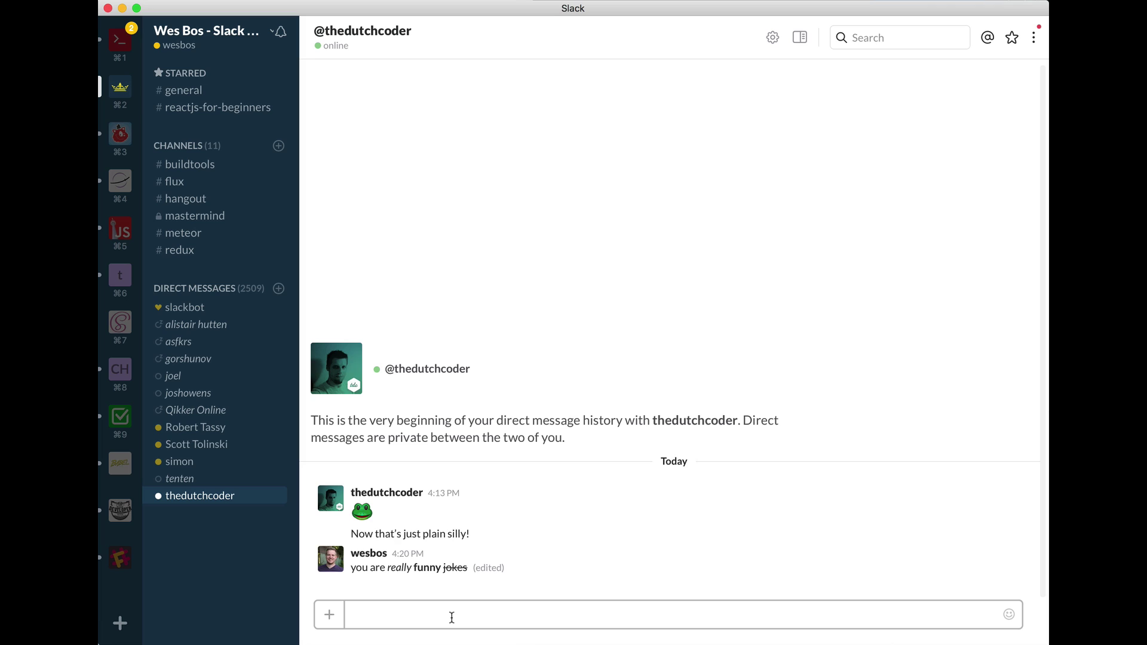
Type HOW, ARE and YOU on three separate lines.
type("HOW")
key("shift+Return")
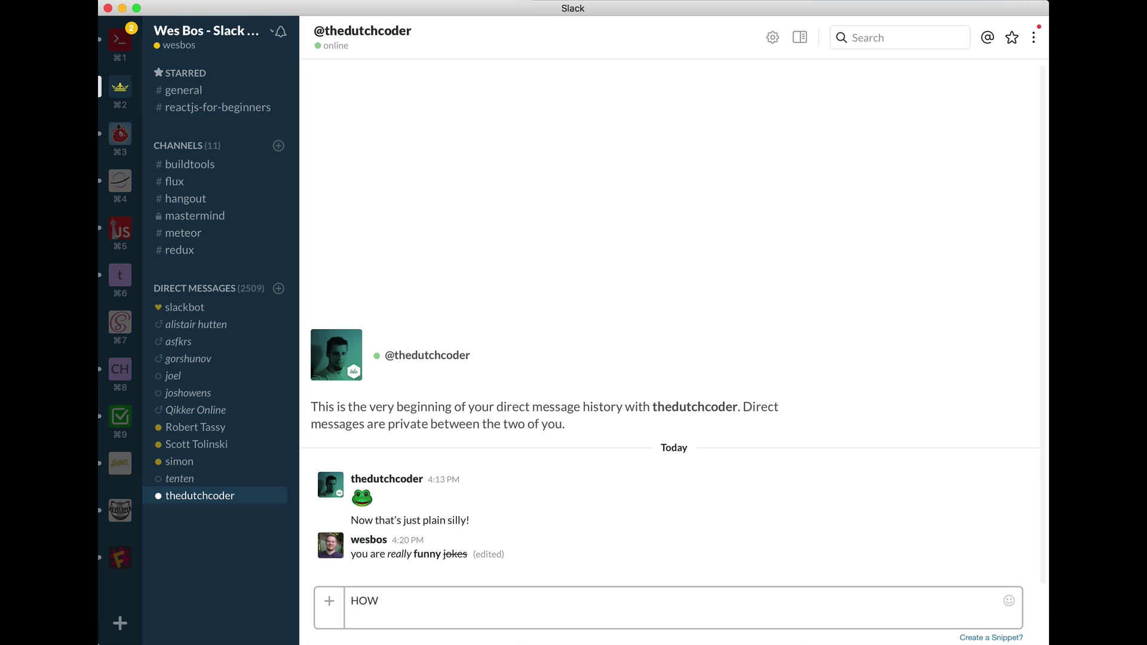
type("ARE")
key("shift+Return")
type("YOU")
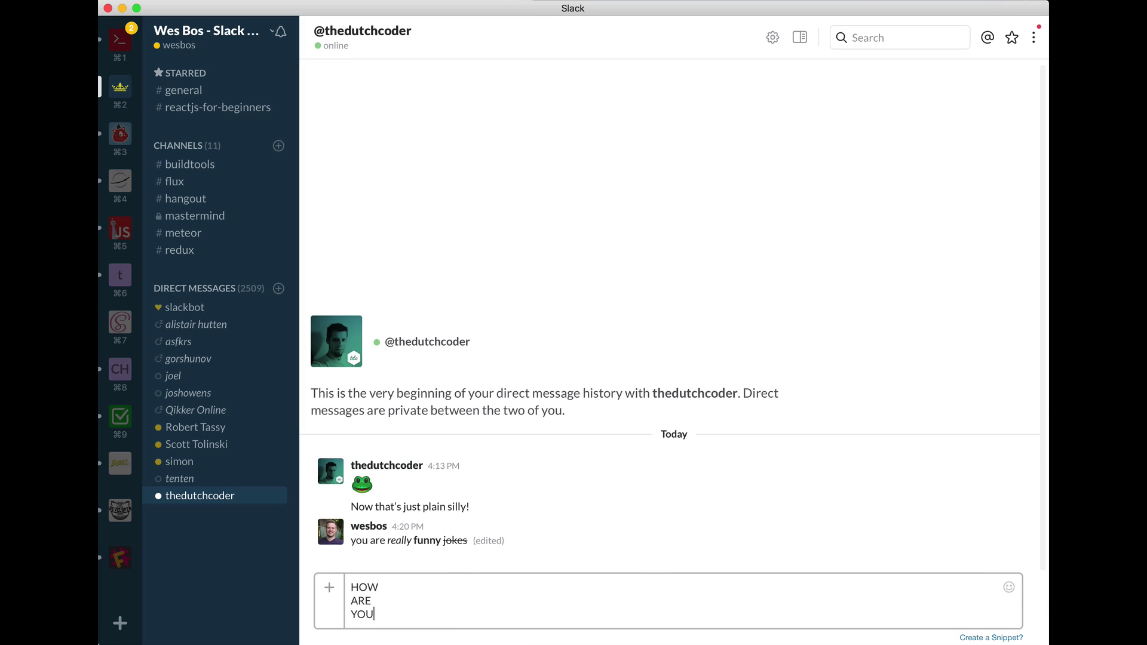
Undo the accidental username autocompletion of YOU and send the three-line message.
key("Tab")
key("Return")
key("super+shift+Left")
type("YOU")
key("Tab")
key("Tab")
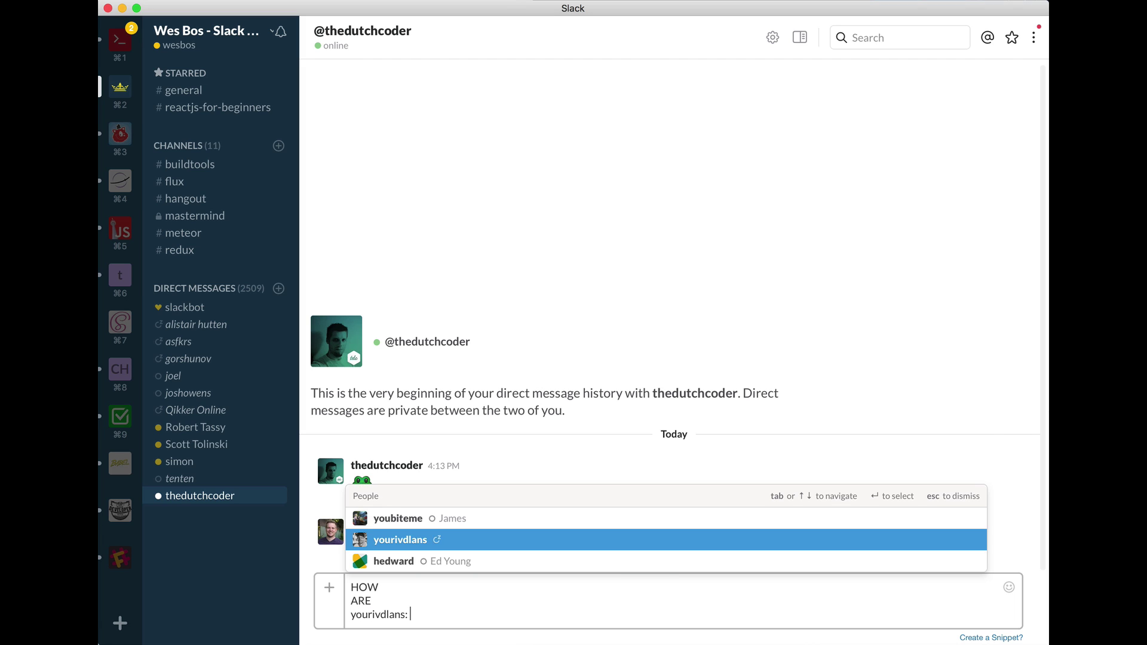
key("Up")
key("Return")
key("super+shift+Left")
type("YOU")
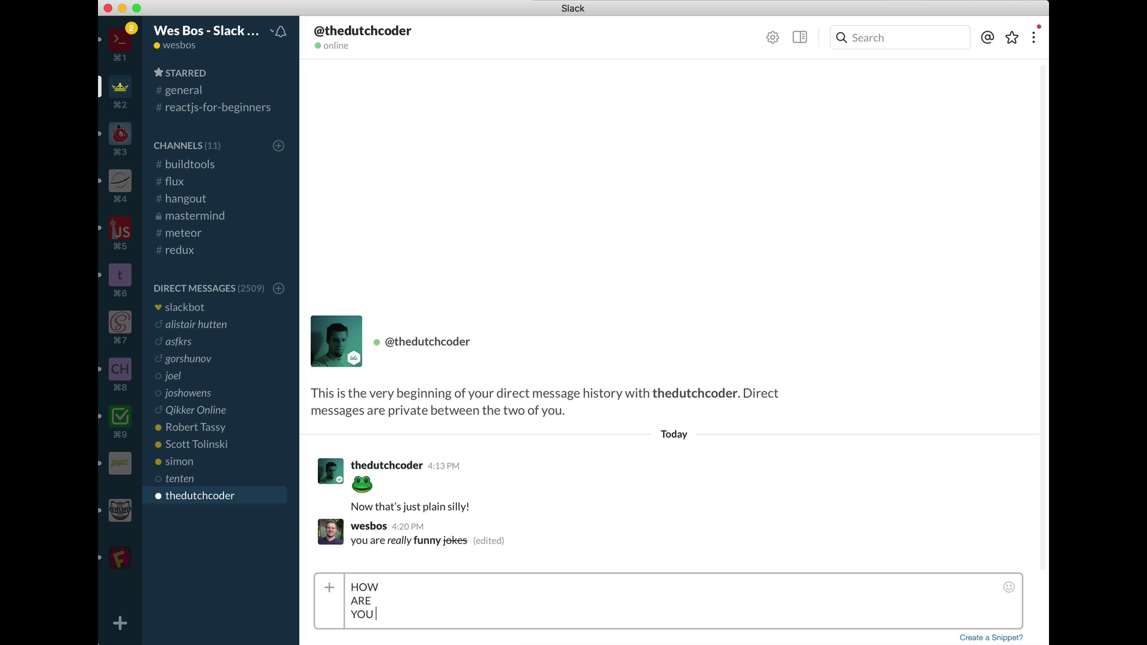
key("Return")
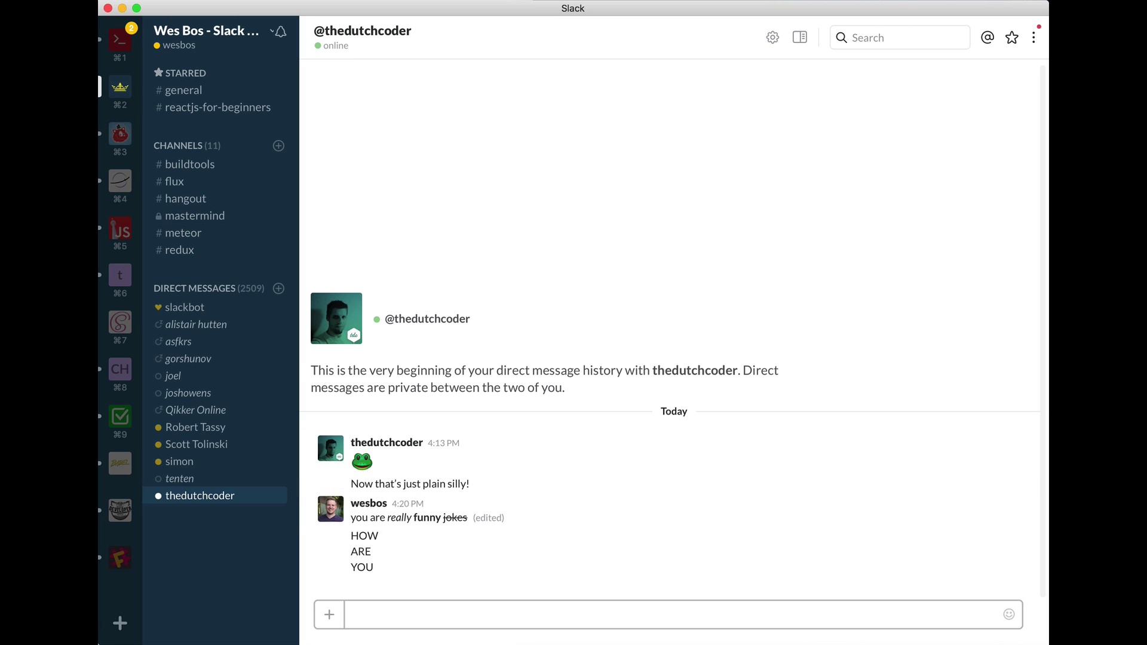
key("super+Tab")
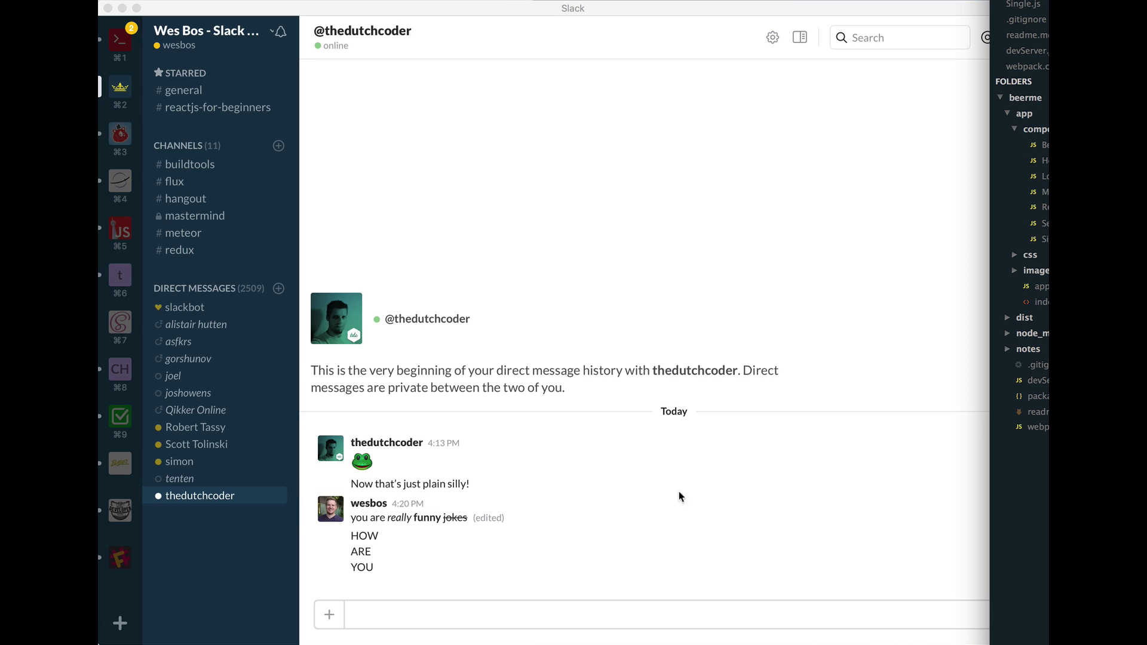
Return to Slack, open the #hangout channel and scroll through its message history.
left_click(629, 502)
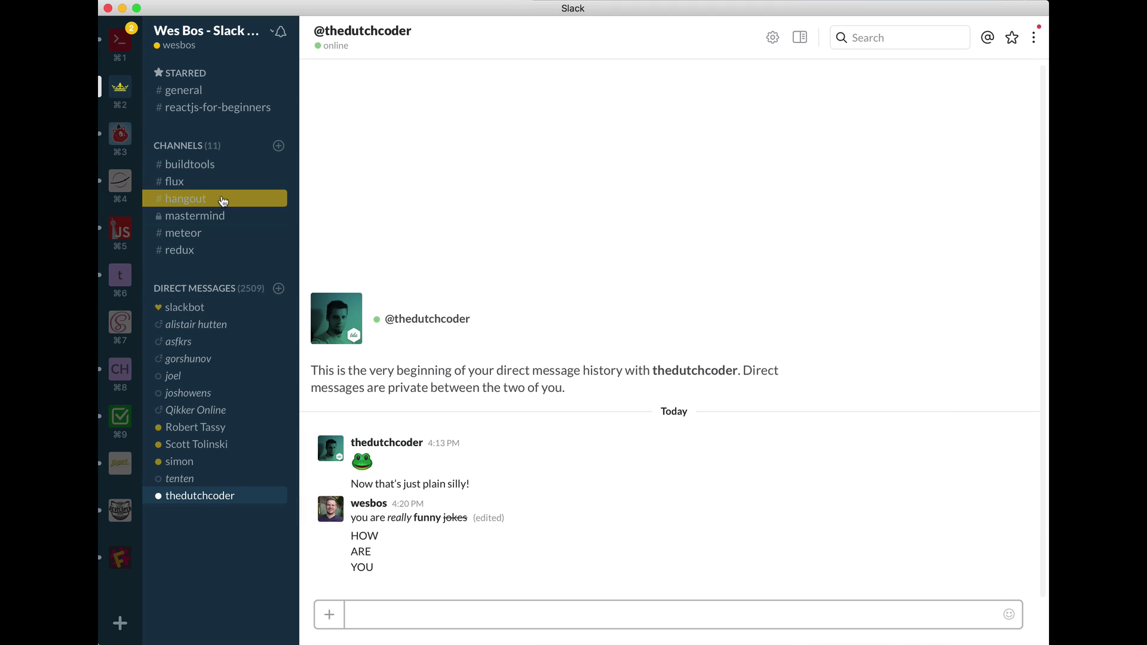
left_click(224, 199)
scroll(647, 494, "up", 10)
scroll(694, 487, "down", 10)
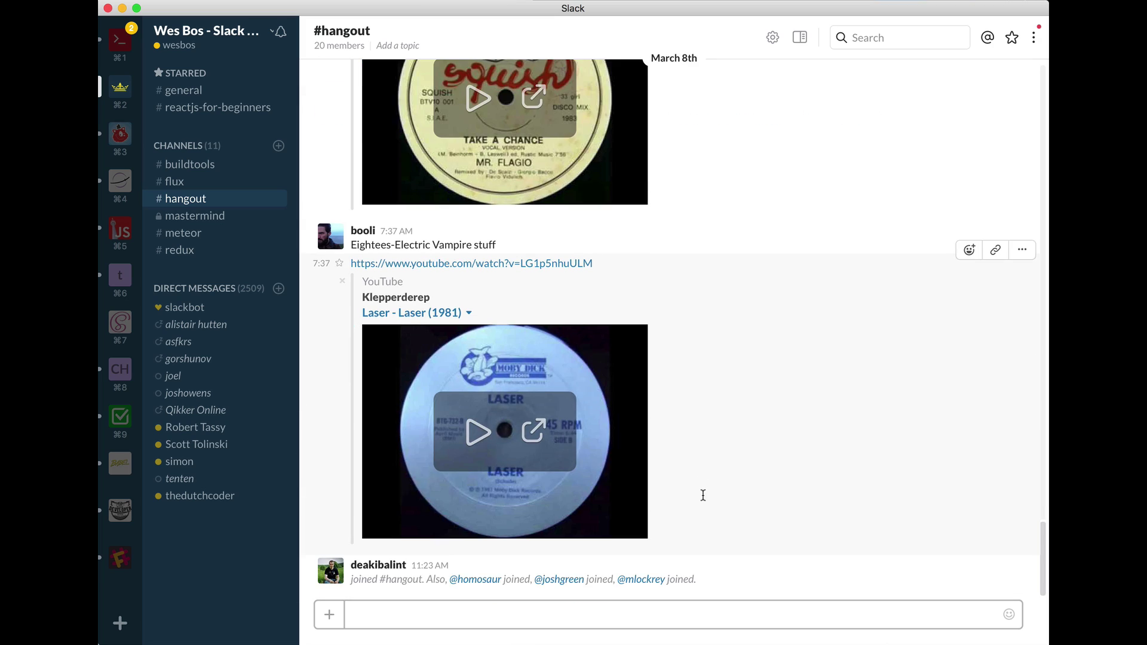
scroll(703, 495, "up", 15)
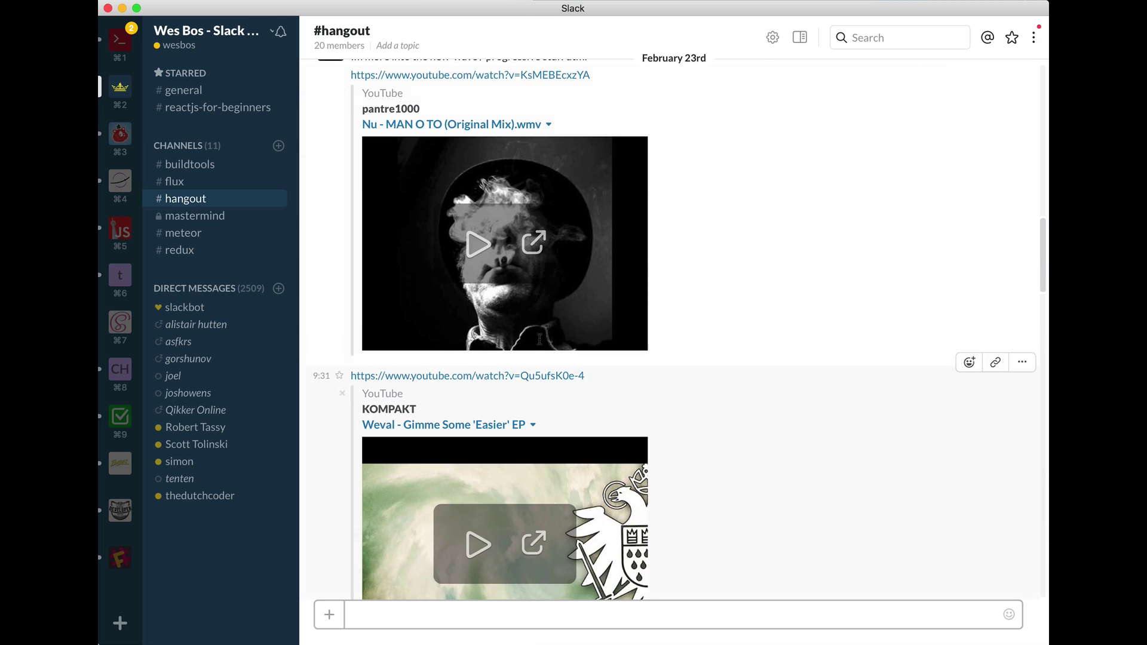
scroll(539, 339, "up", 15)
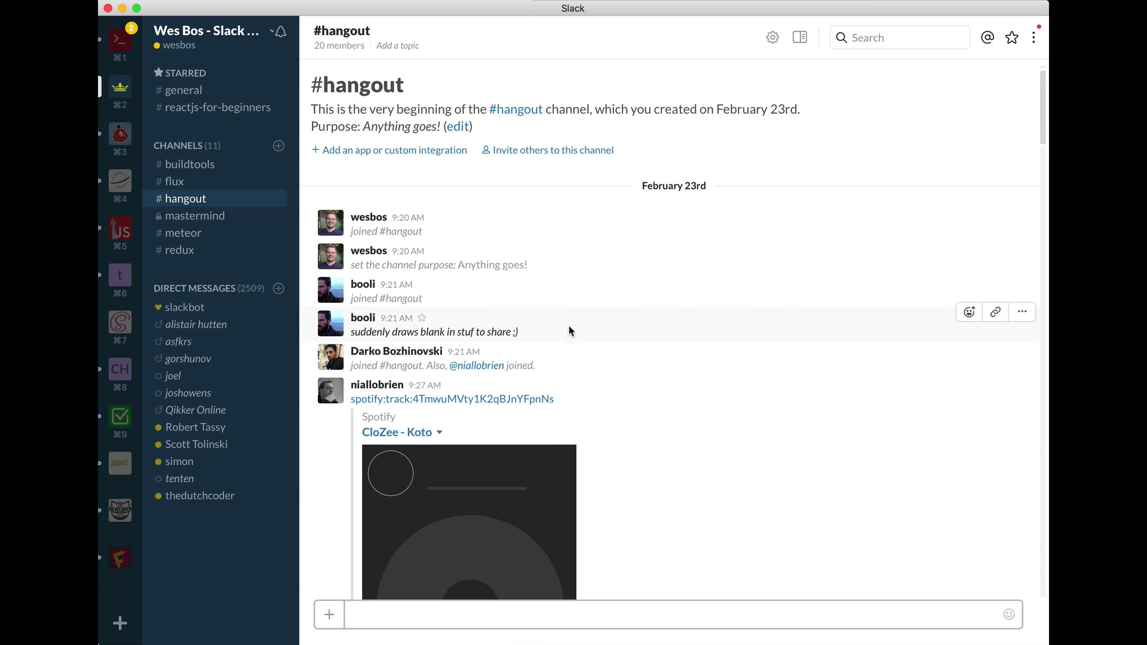
scroll(569, 331, "down", 20)
Collapse all files in #hangout with the /collapse command.
type("/")
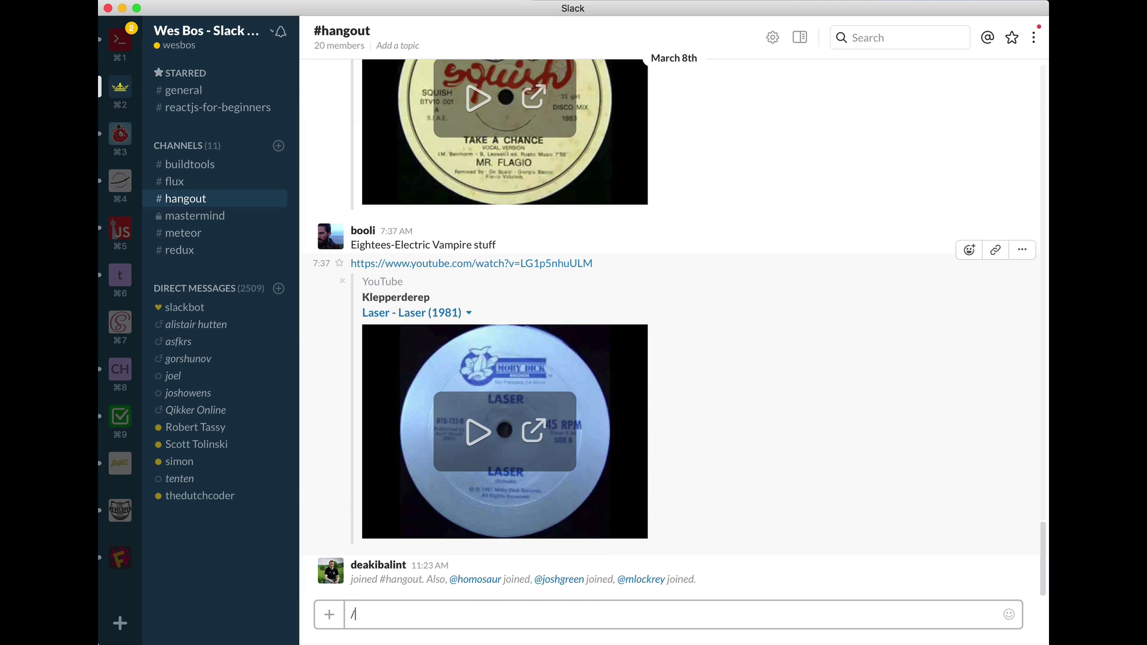
type("co")
key("Return")
key("Return")
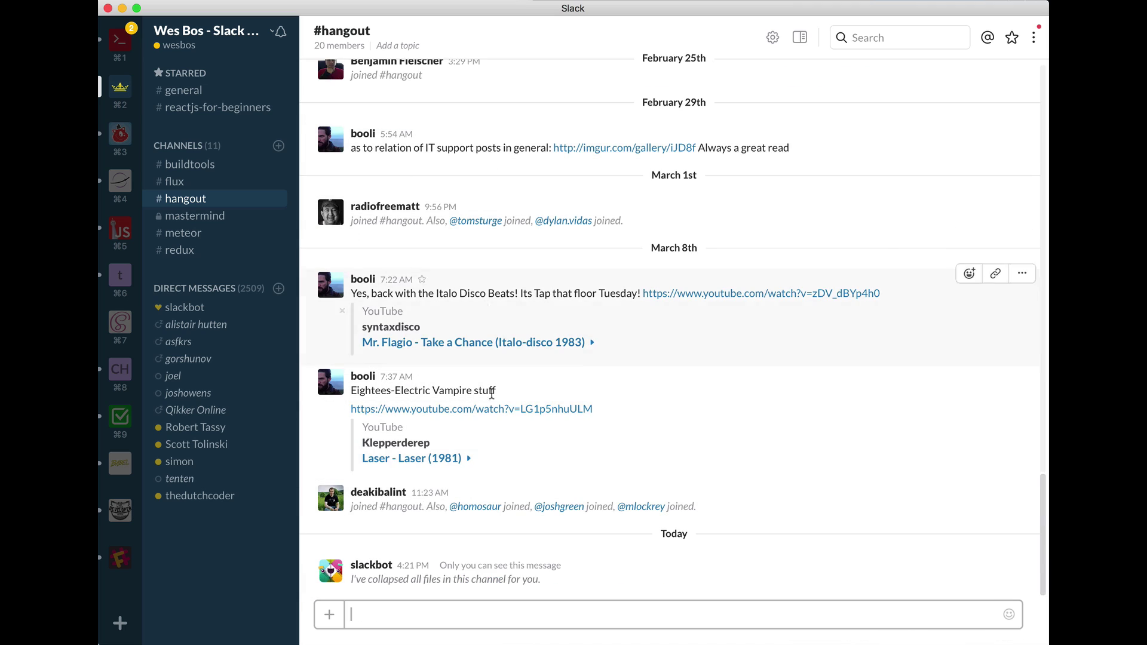
left_click(749, 623)
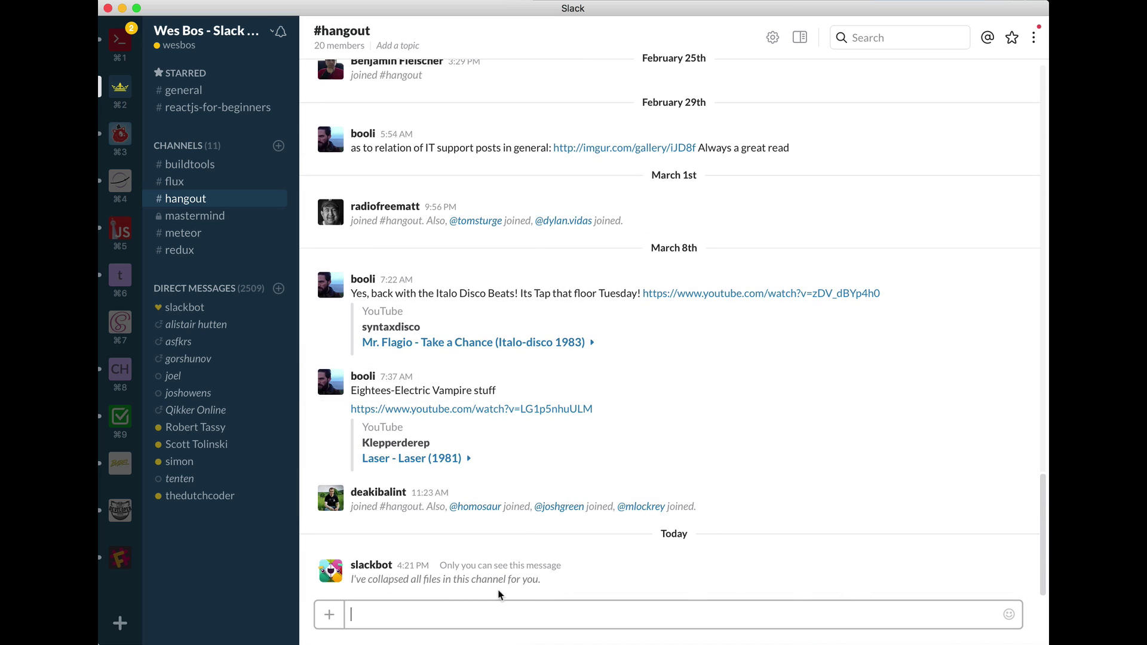
type("/leave")
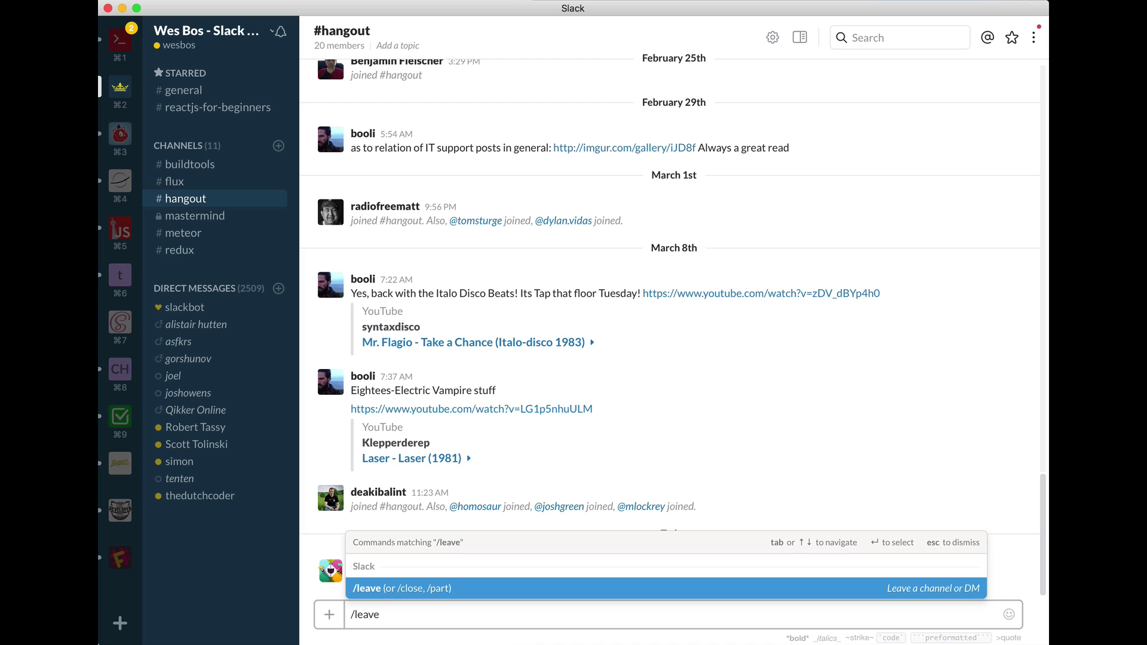
key("Return")
type("/")
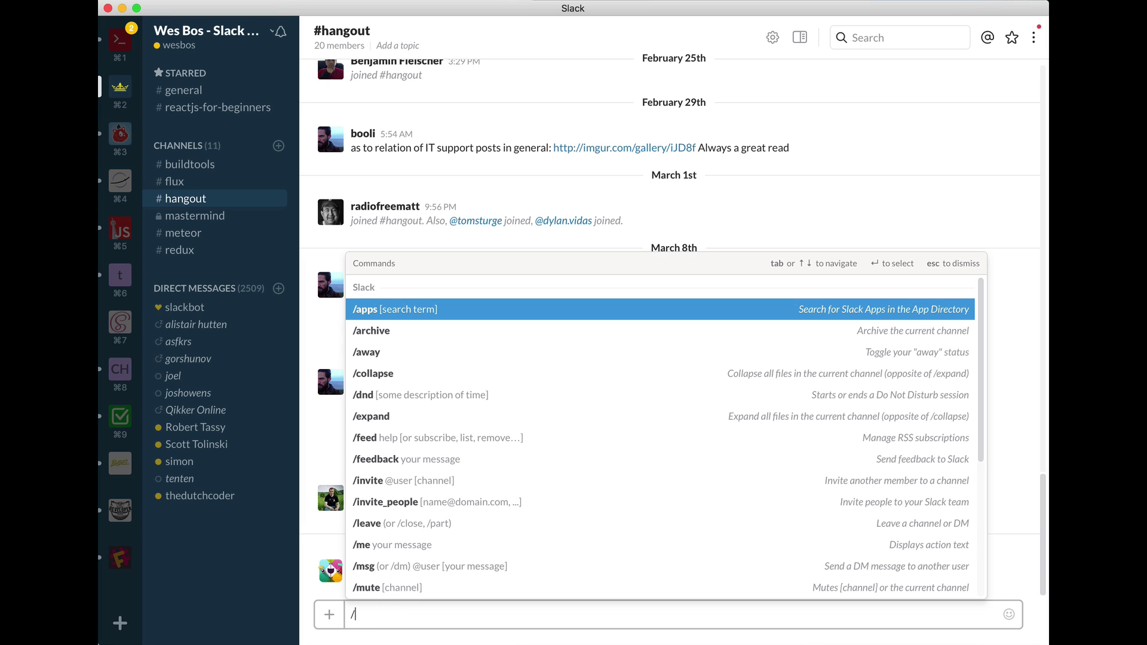
key("Down")
key("Down")
key("Down")
key("Down")
key("Down")
key("Down")
key("Down")
key("Down")
key("Down")
key("Down")
key("Down")
key("Down")
key("Down")
key("Down")
key("Down")
key("Down")
key("Down")
key("Down")
key("Down")
key("Down")
key("Down")
key("Down")
key("Down")
key("Down")
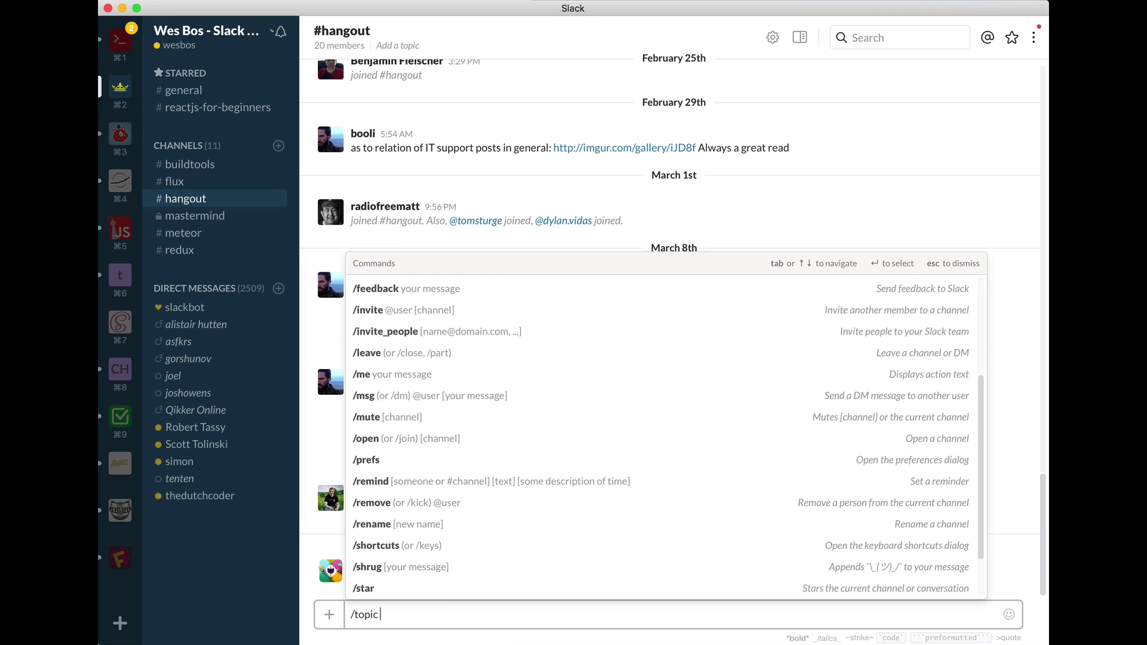
key("Up")
key("Up")
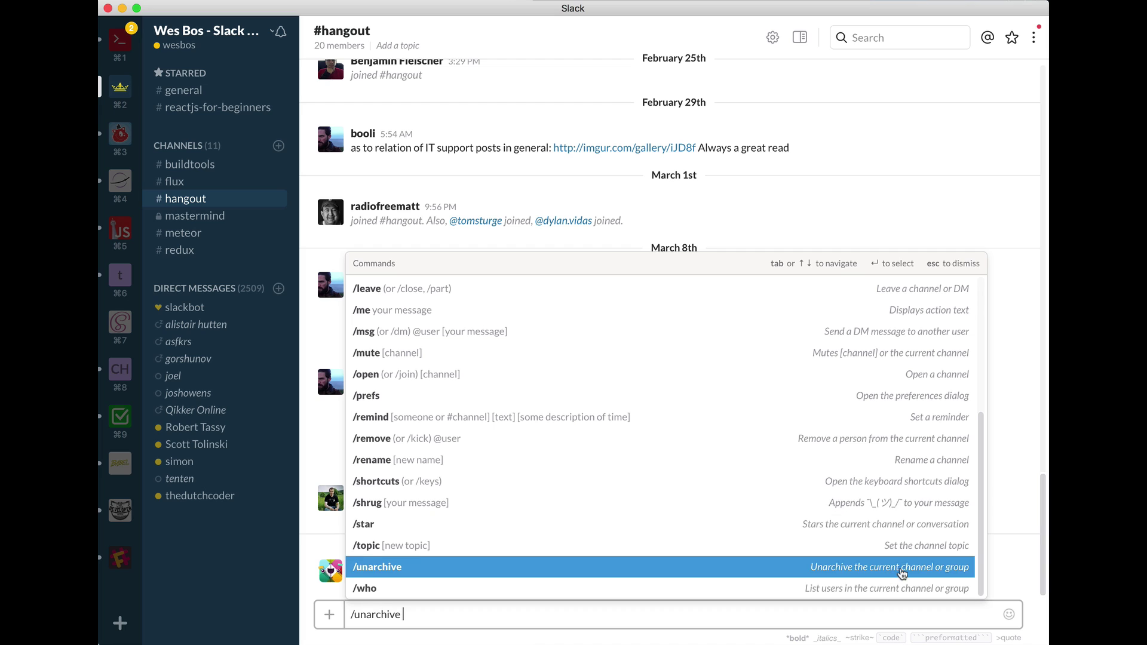
key("Up")
key("Up")
key("Up")
key("Up")
key("Up")
key("Up")
key("Up")
key("Up")
key("Up")
key("Up")
key("Up")
key("Up")
key("Up")
key("Up")
key("Up")
key("Up")
key("Up")
key("Up")
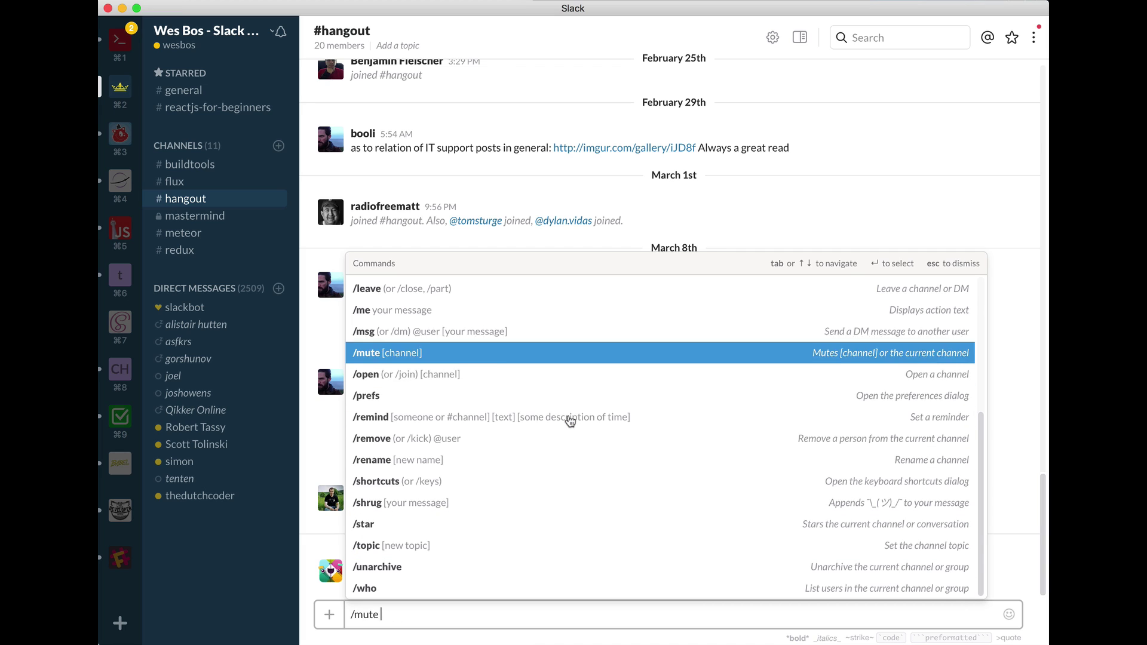
key("Down")
key("Down")
key("Down")
key("Down")
key("Down")
key("Down")
key("Down")
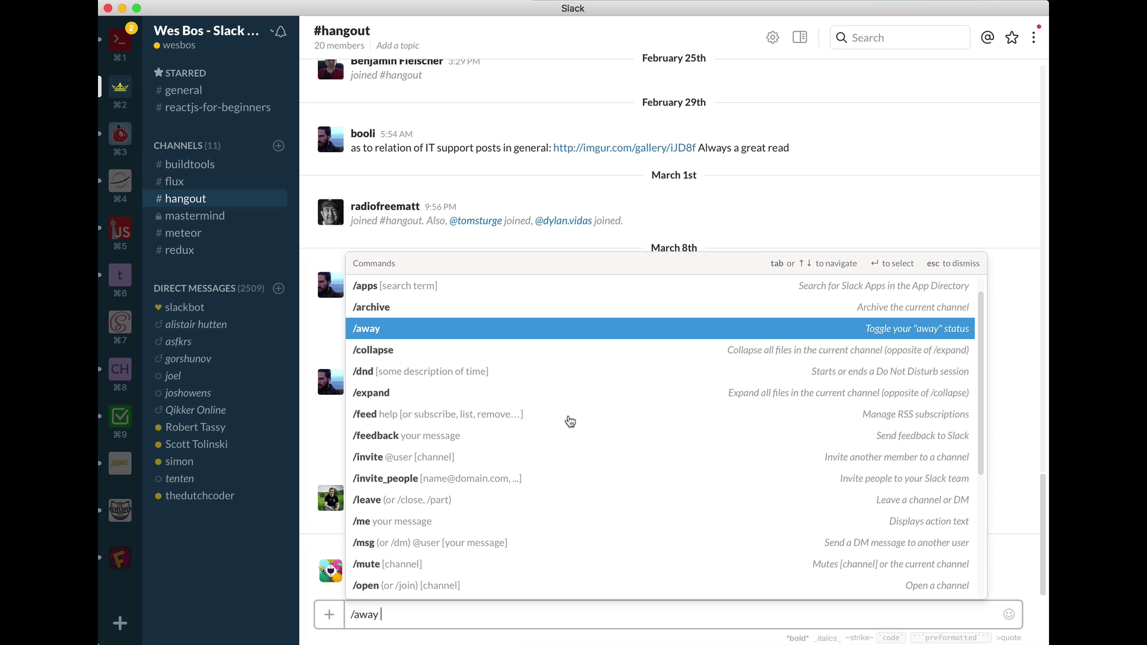
key("Up")
key("Up")
key("Return")
type("/")
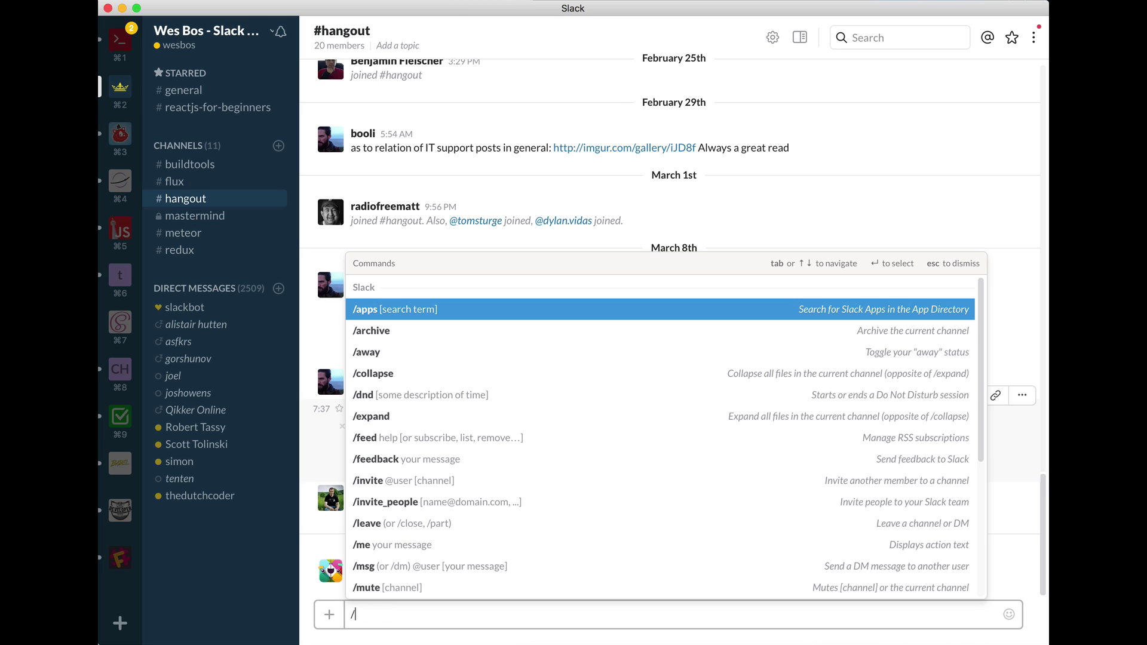
type("msg @th")
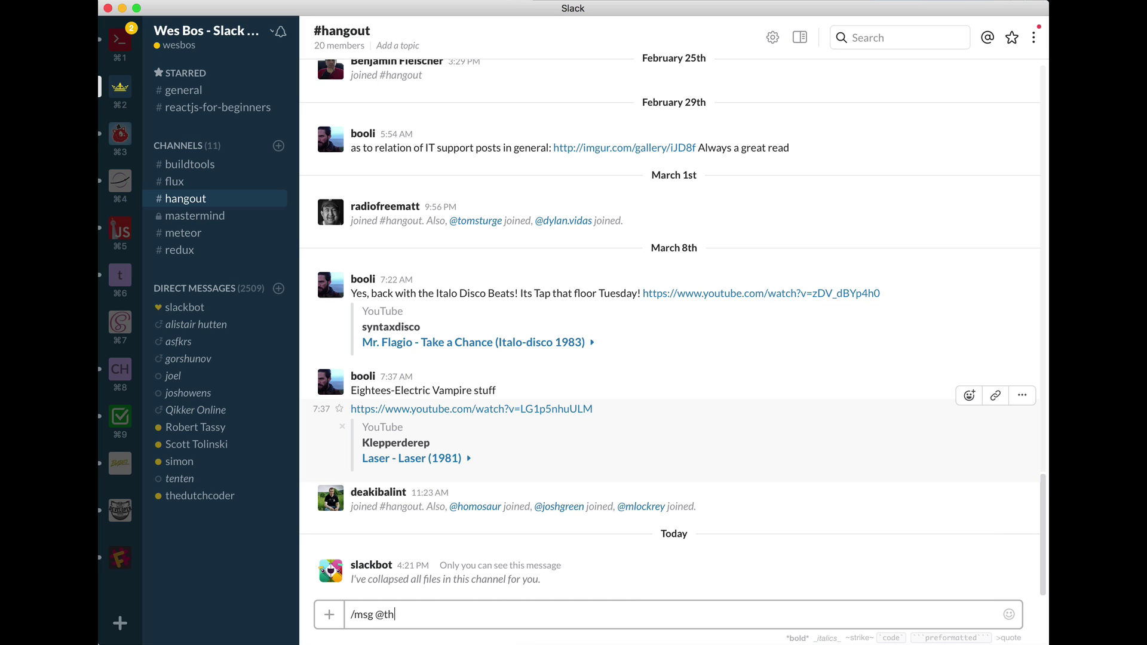
type("edu")
Reopen the thedutchcoder DM and post a ¯\_(ツ)_/¯ shrug using /shrug.
key("Return")
key("Return")
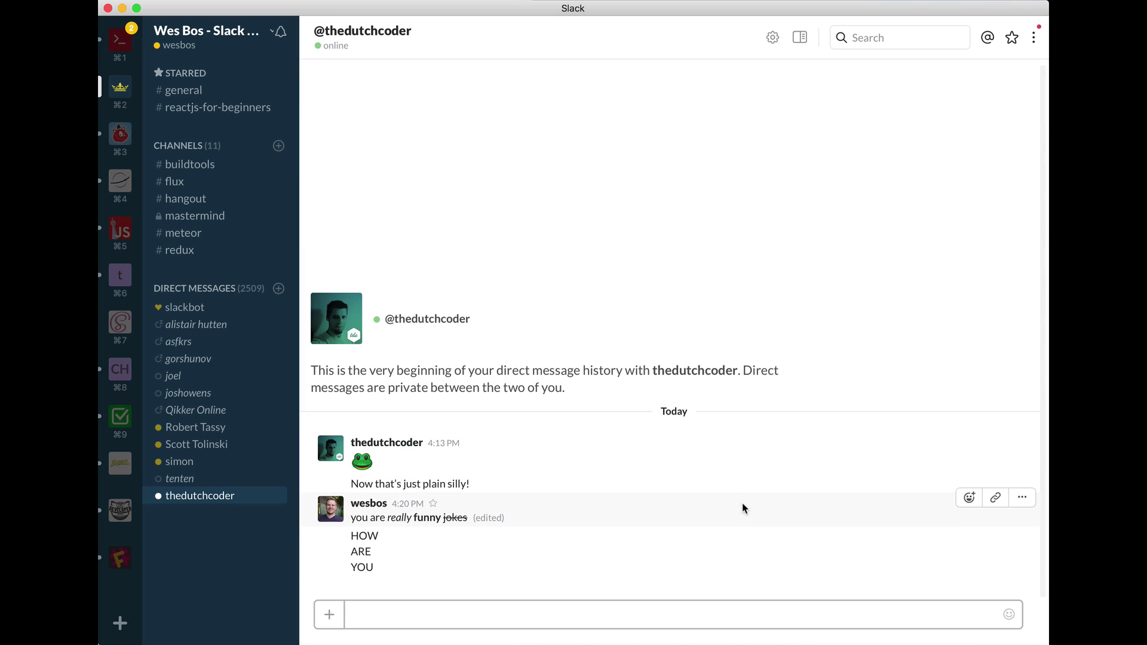
type("/shrug")
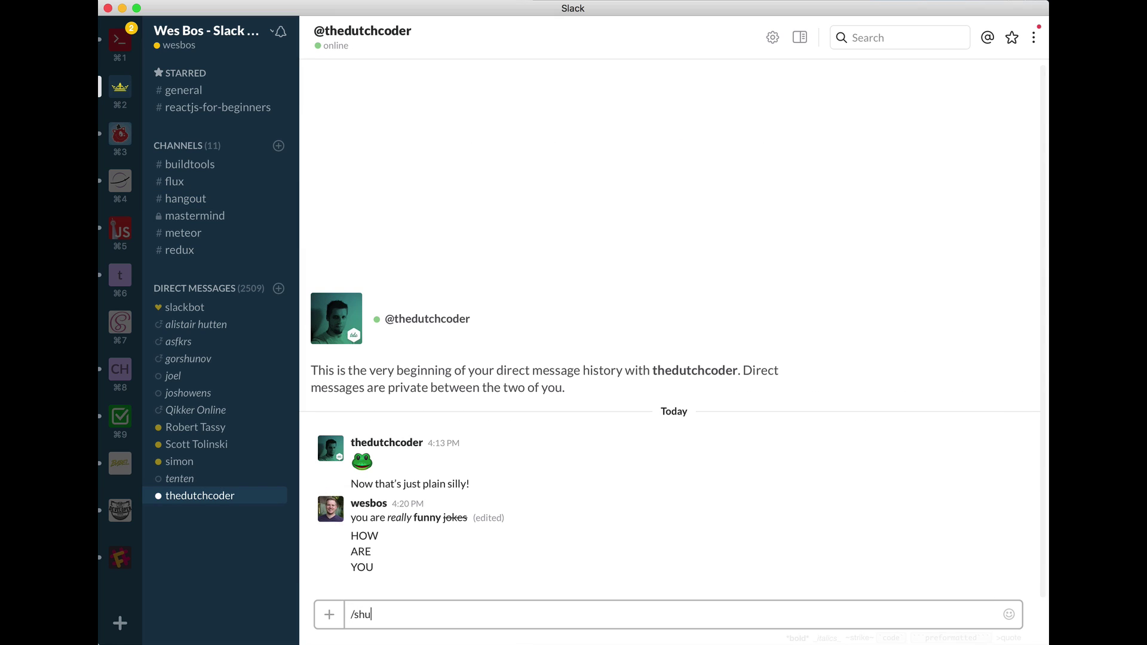
key("Return")
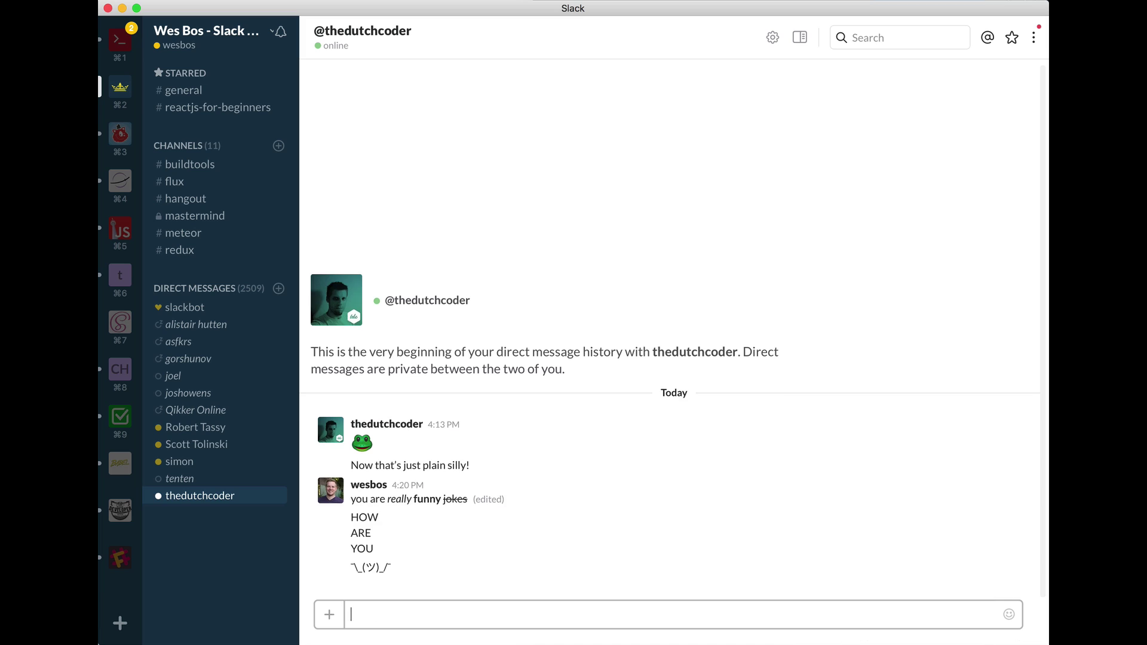